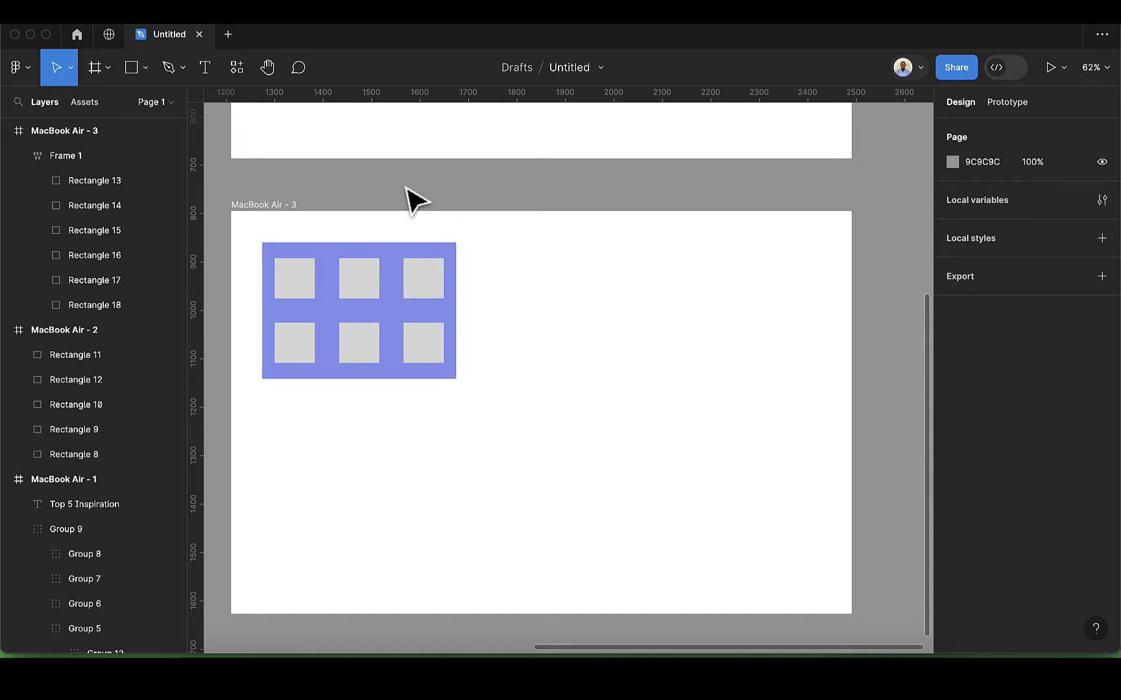
Add a 'Button' text label right of the purple grid and wrap it in a hug-sized auto-layout frame.
left_click(206, 69)
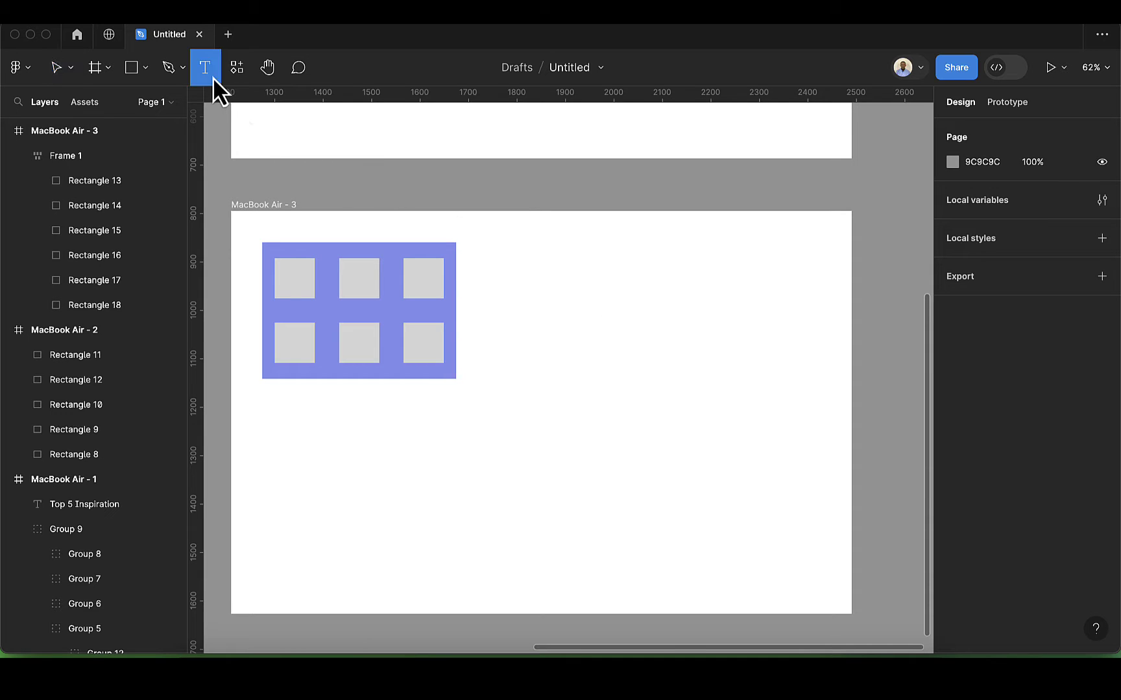
left_click(570, 381)
type("Button")
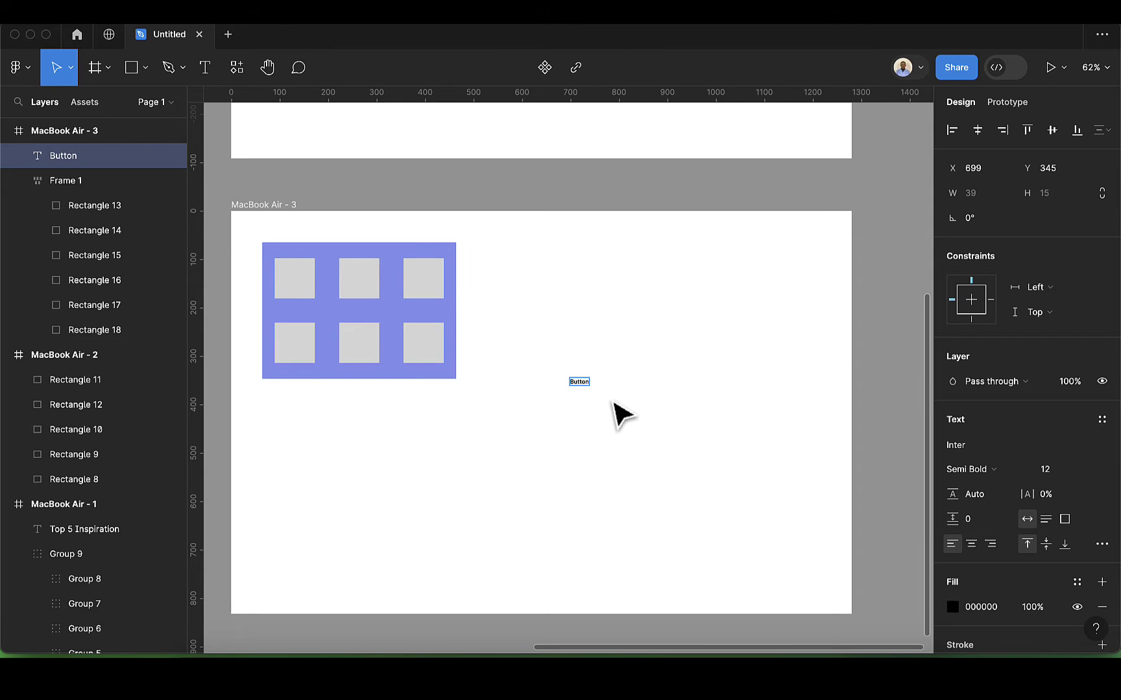
scroll(558, 402, "up", 5)
key("Escape")
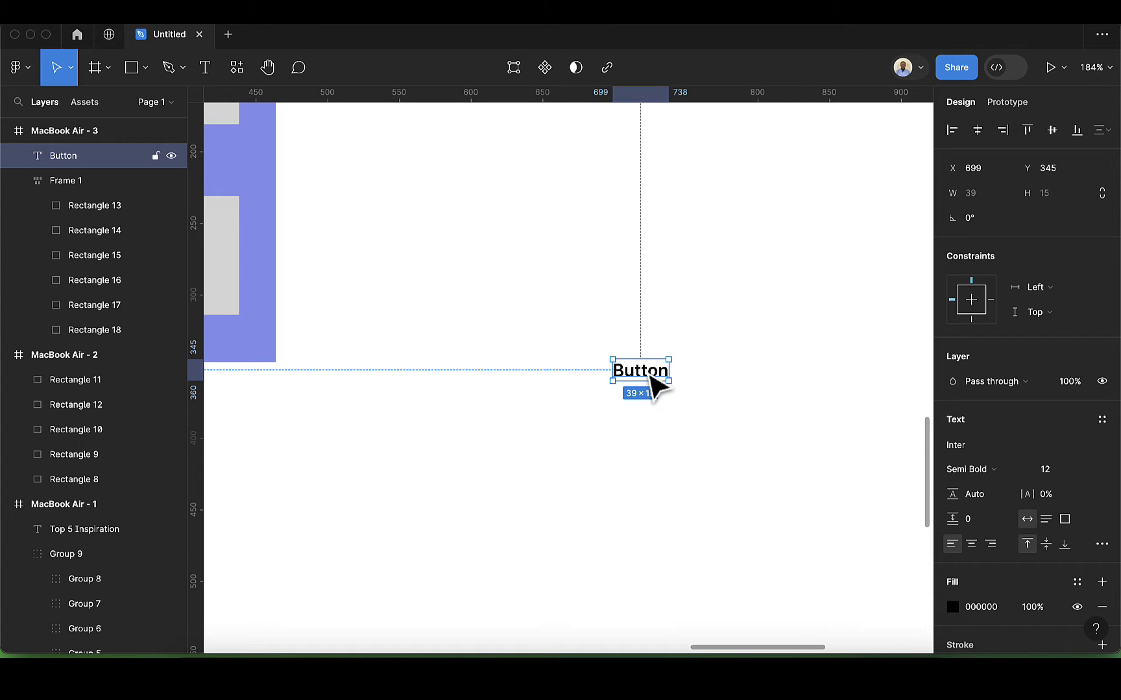
key("shift+a")
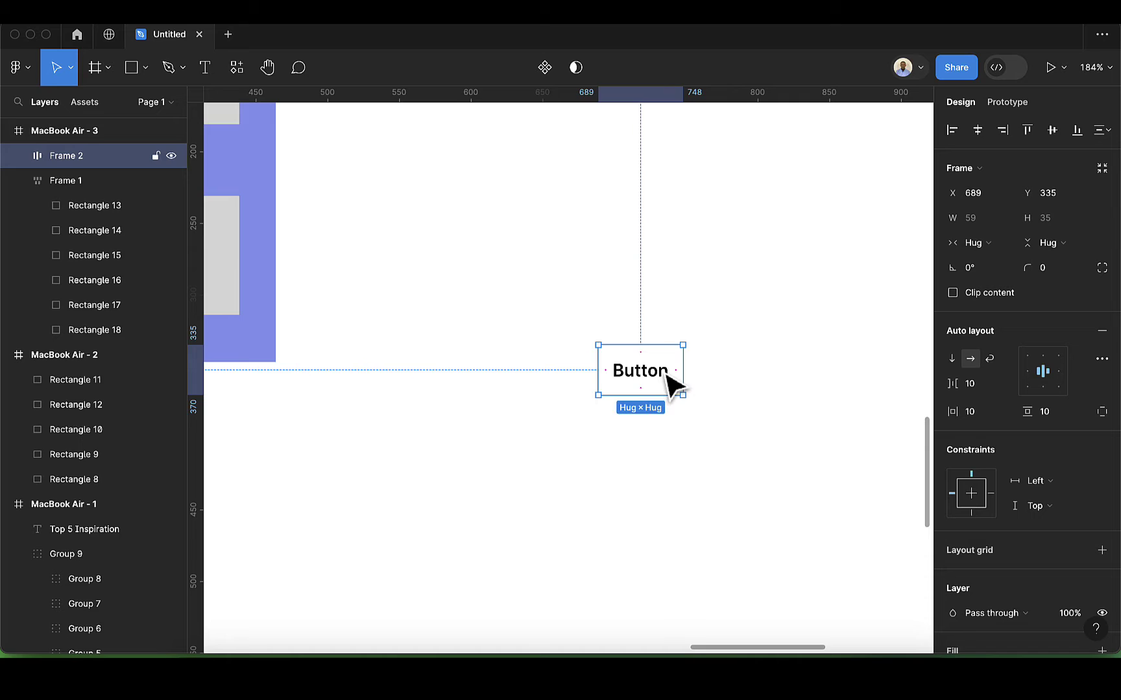
Add a fill to the button frame using the purple 859BF0 document colour.
scroll(969, 529, "down", 5)
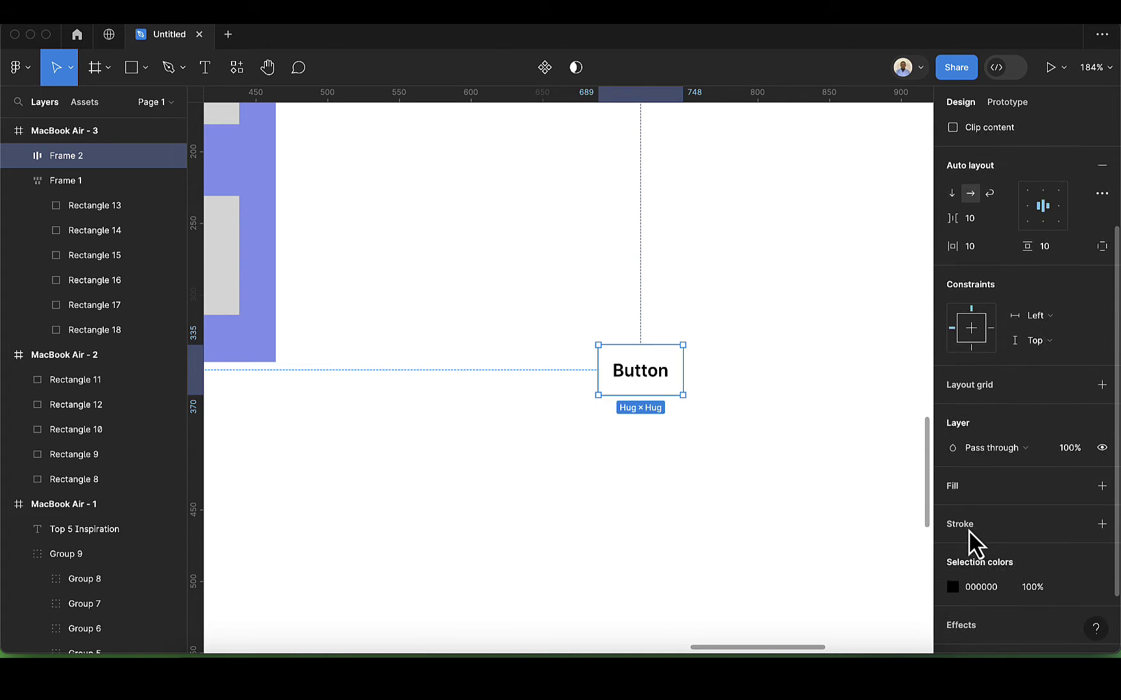
left_click(1102, 483)
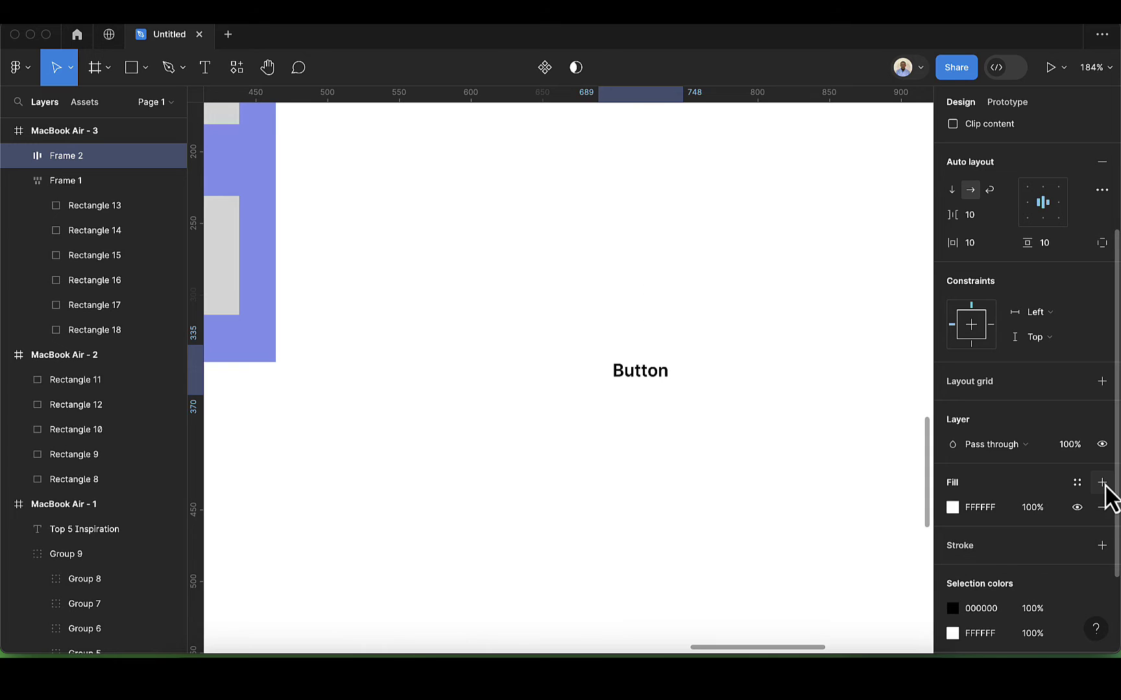
left_click(952, 507)
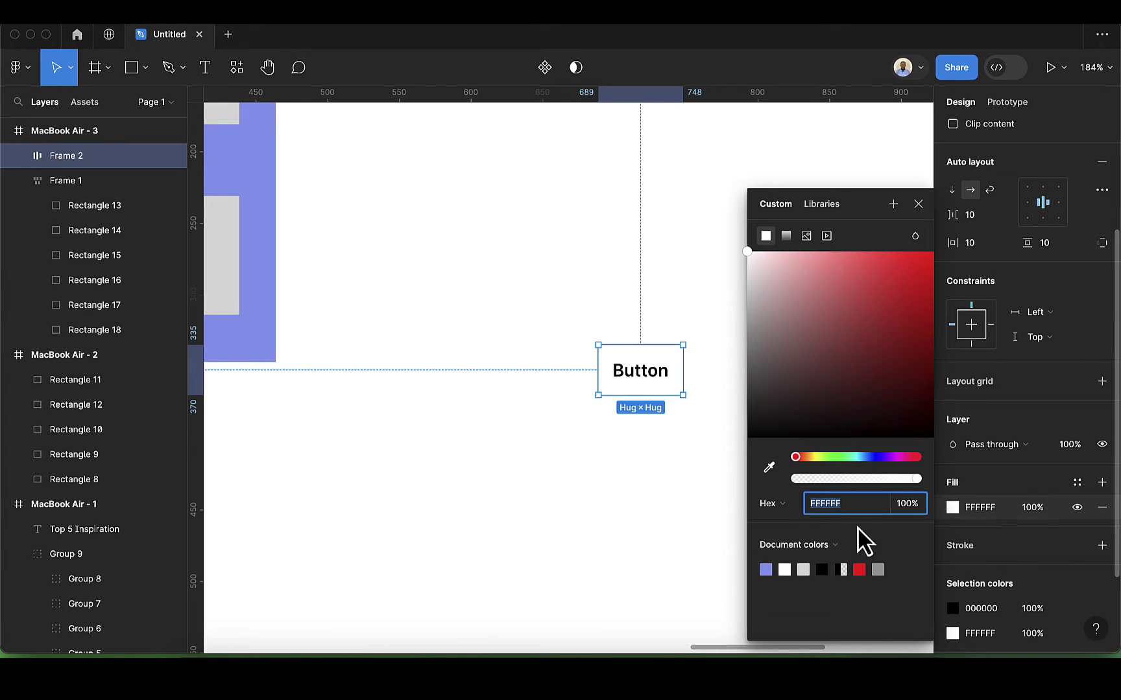
left_click(765, 569)
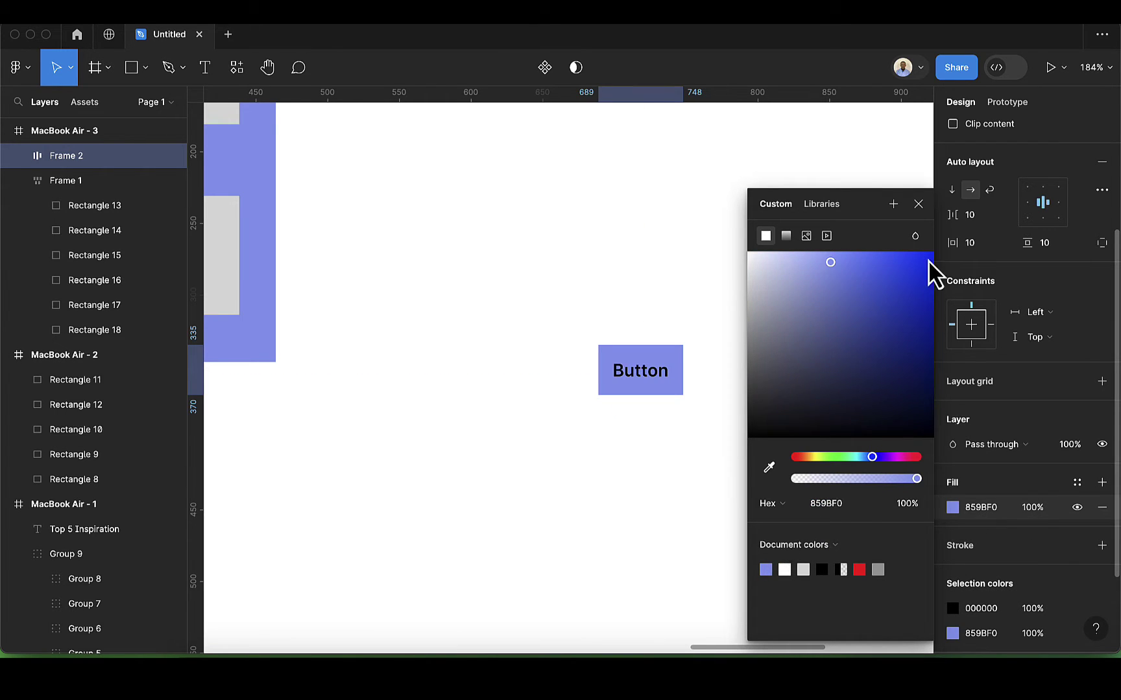
Change the Button label's text colour from black 000000 to white FFFFFF.
scroll(970, 552, "down", 3)
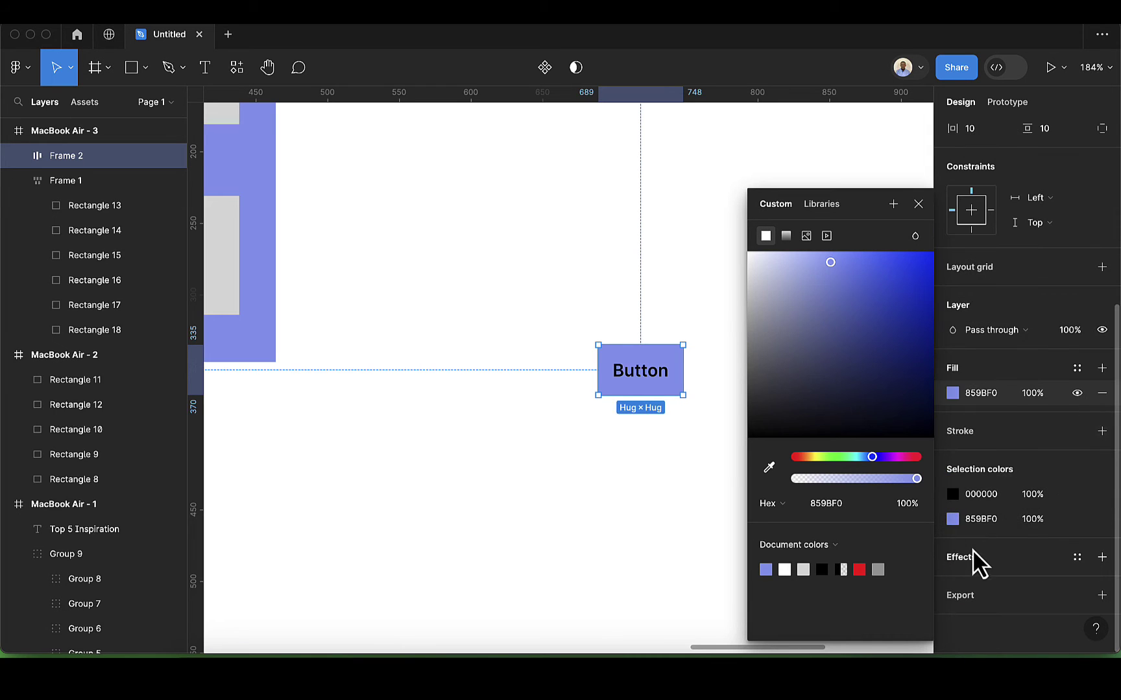
left_click(957, 493)
left_click(956, 493)
left_click(956, 493)
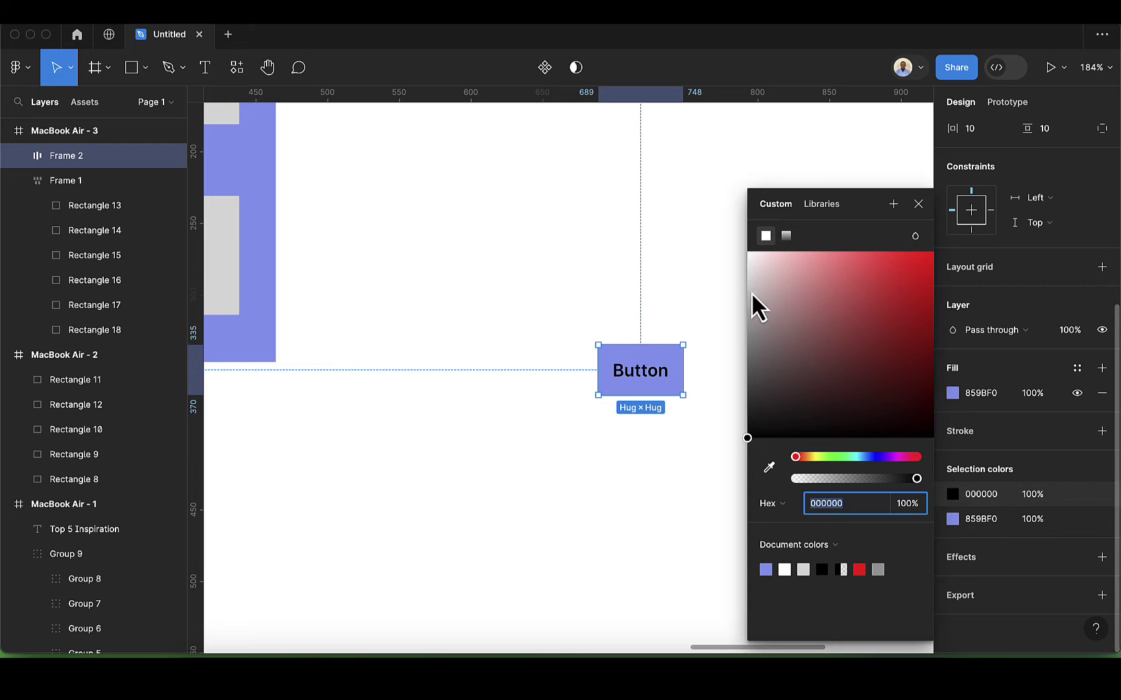
left_click_drag(755, 271, 738, 248)
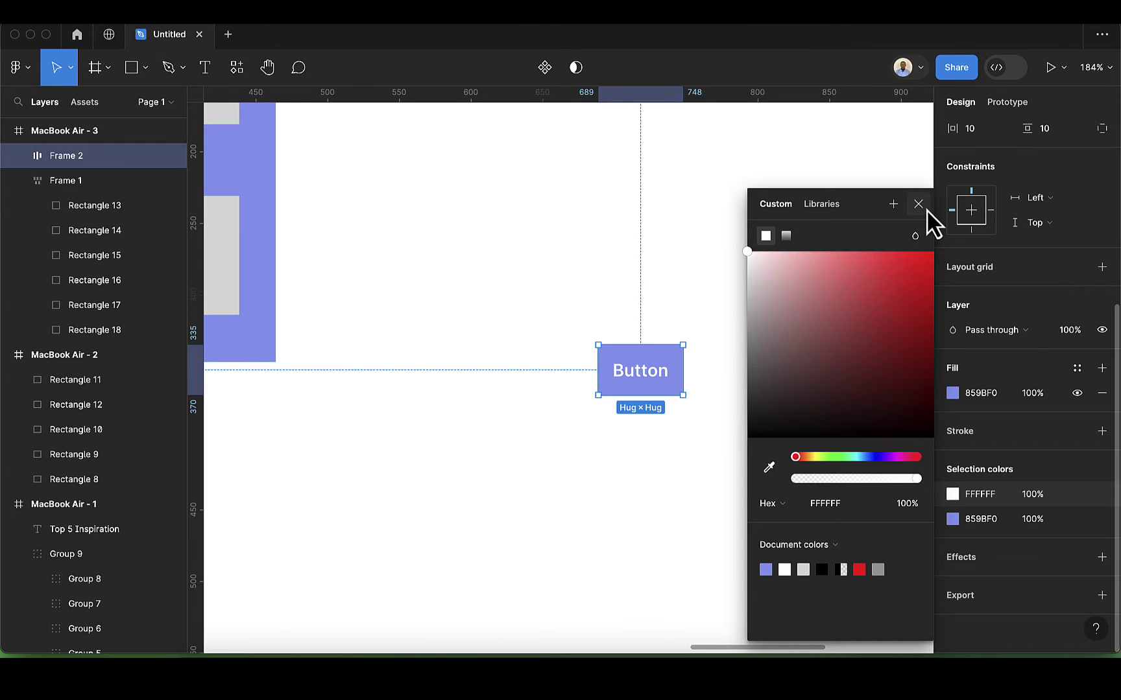
left_click(918, 203)
scroll(721, 392, "up", 5)
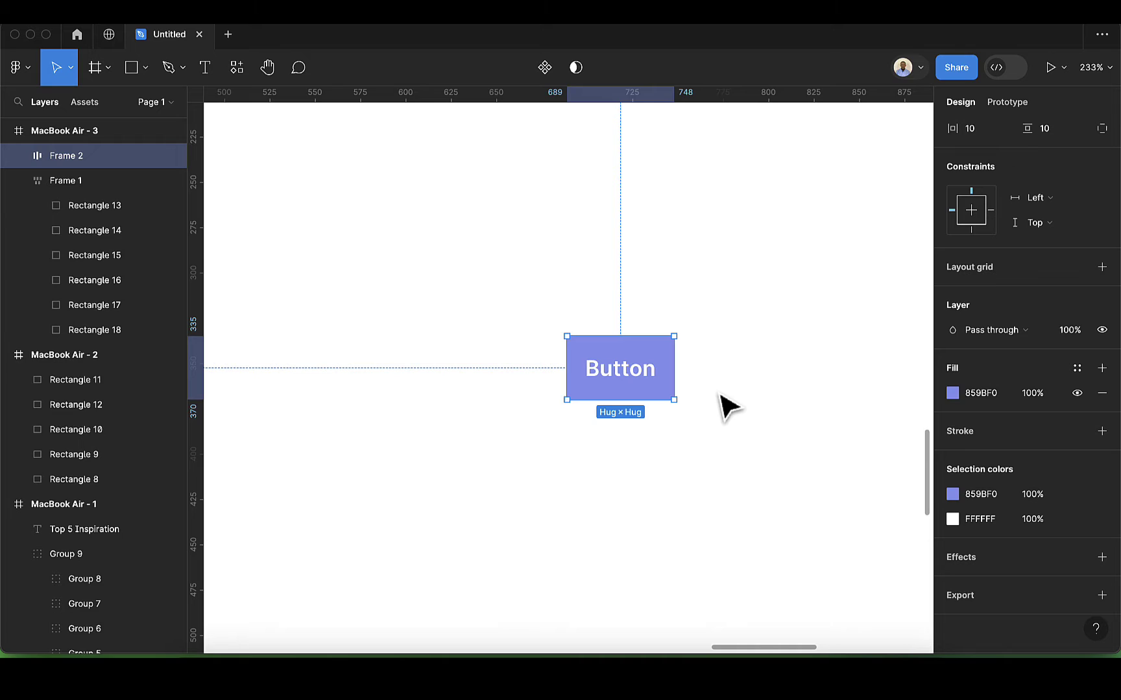
Set the button's horizontal padding to 40, trying vertical padding 20 before restoring it to 10.
scroll(1005, 344, "up", 5)
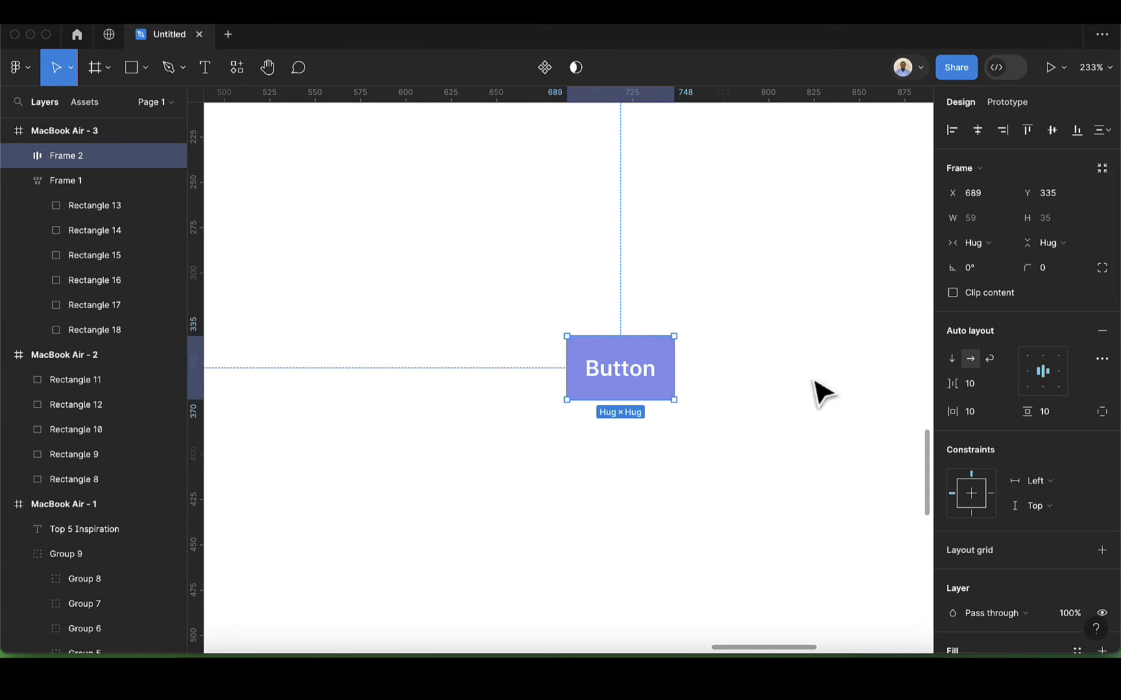
left_click(988, 413)
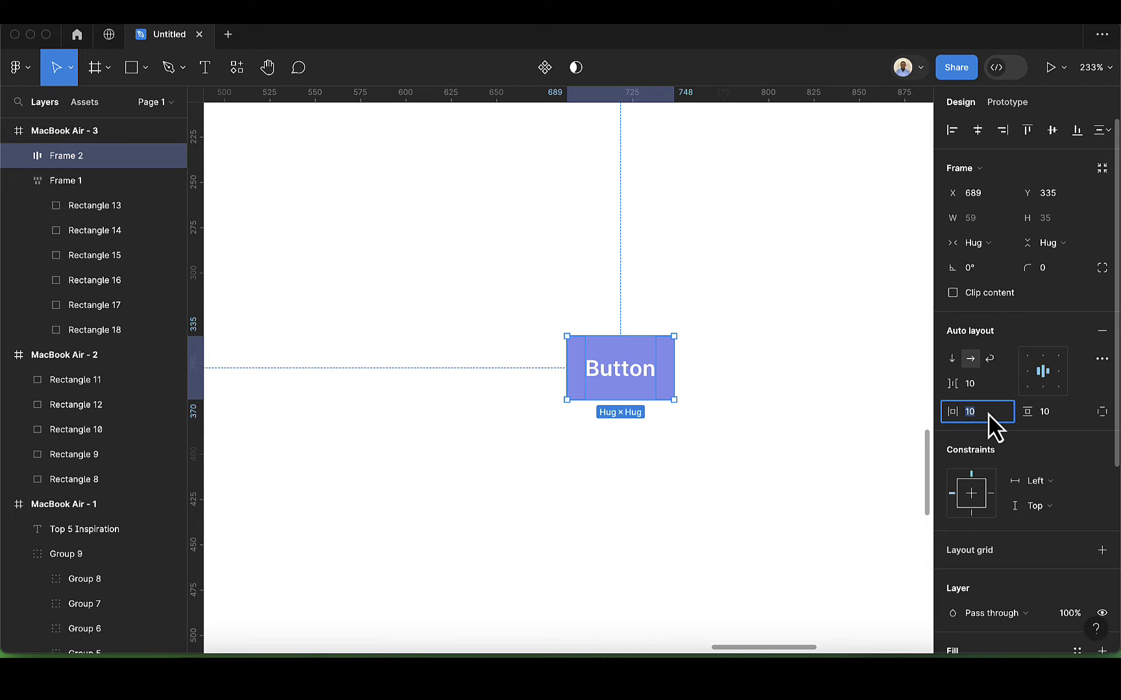
key("Return")
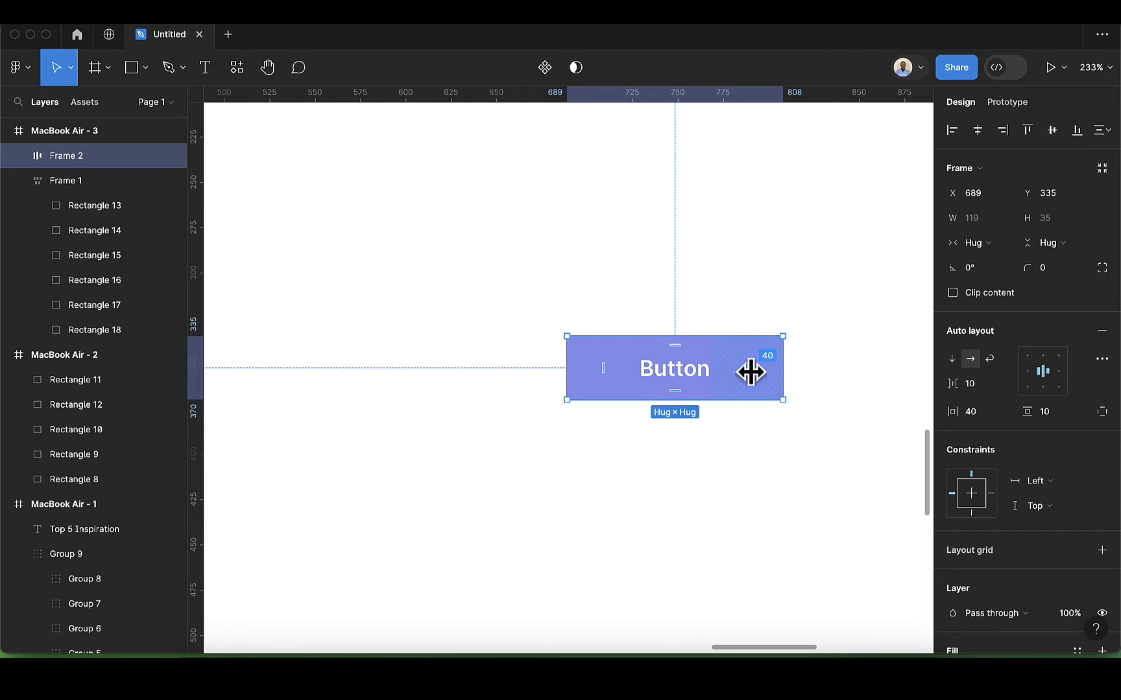
left_click(1053, 414)
type("20")
key("Return")
left_click(1052, 412)
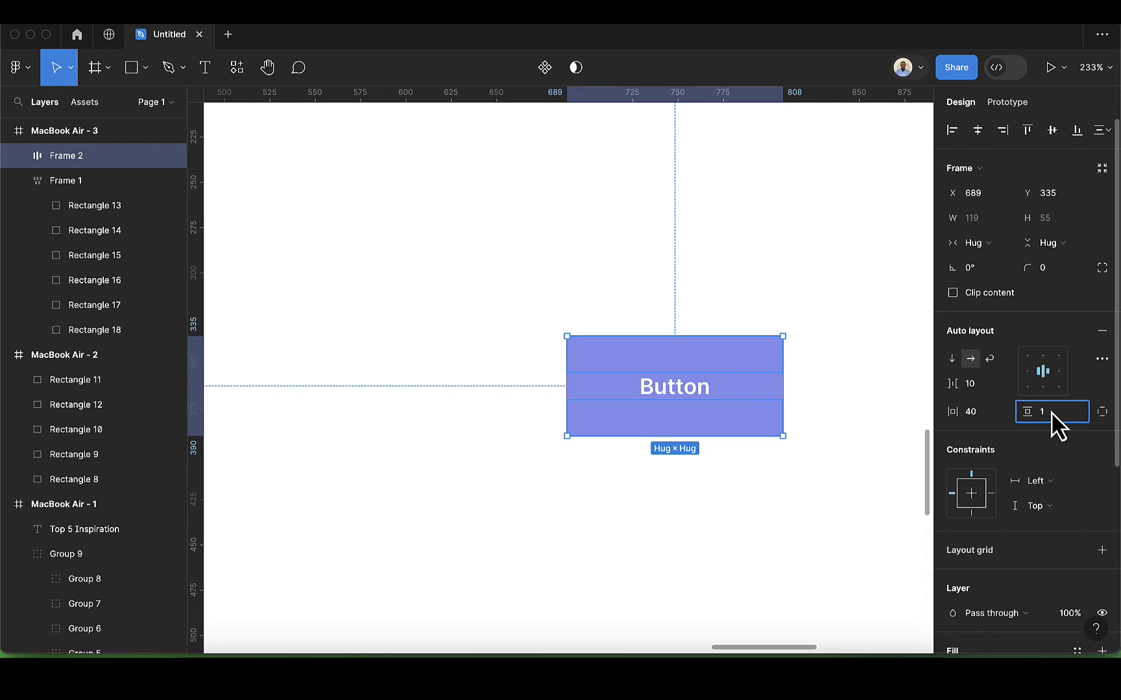
type("10")
key("Return")
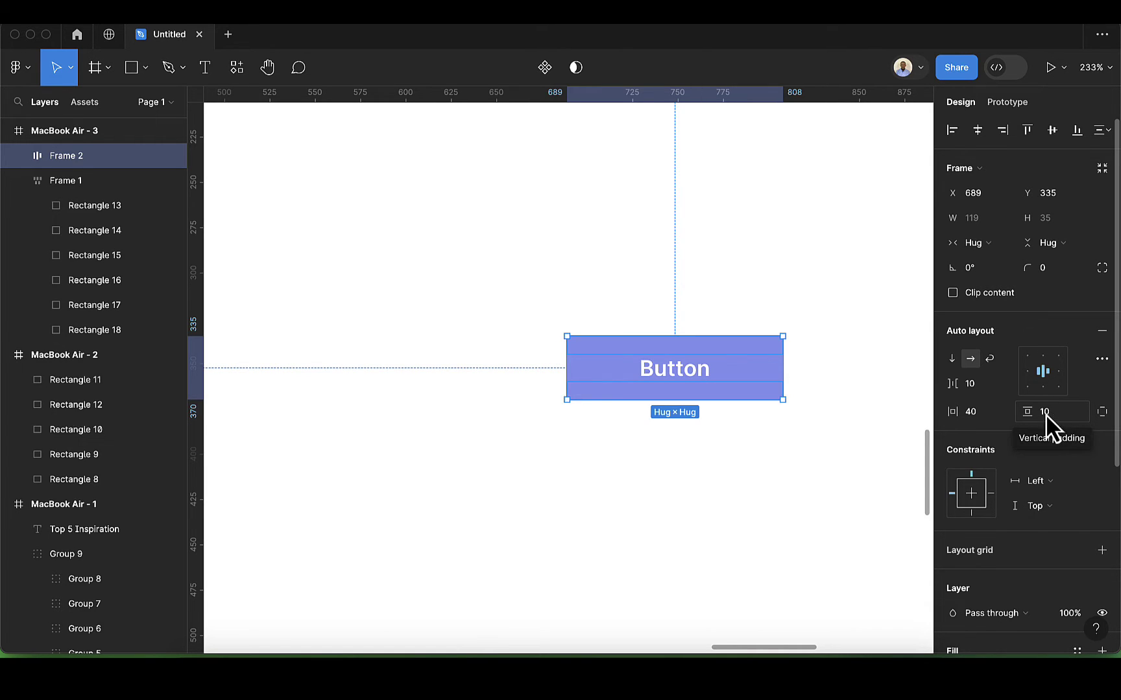
Try a 200 gap between items, then set the gap back to 10.
left_click(980, 387)
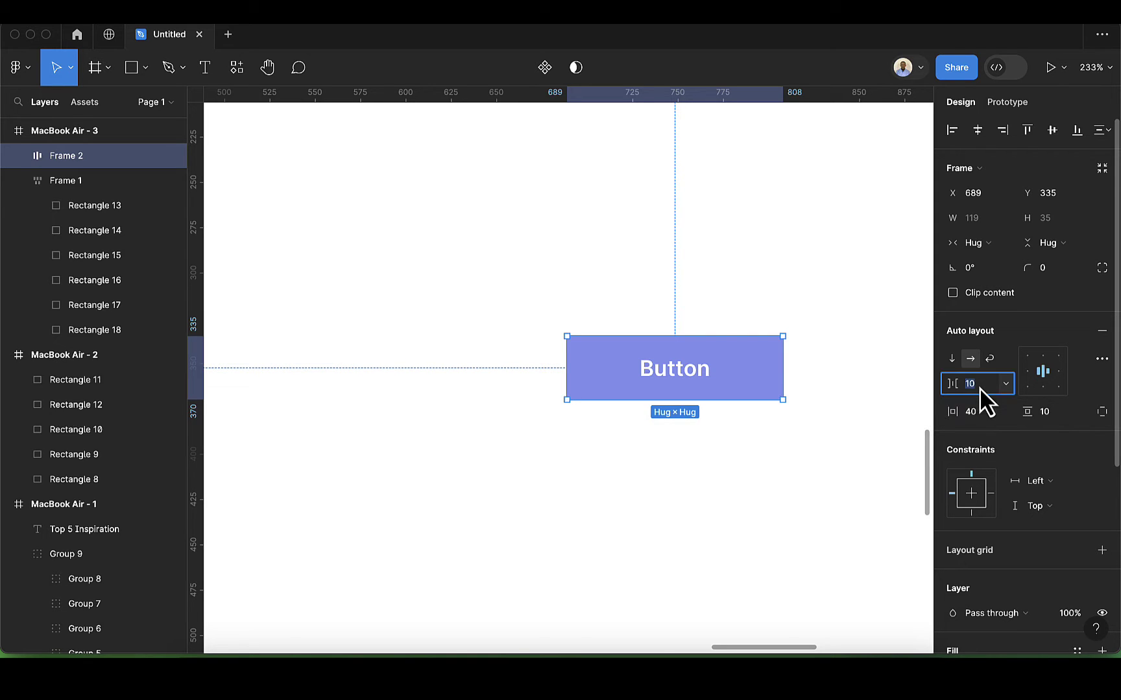
type("200")
key("Return")
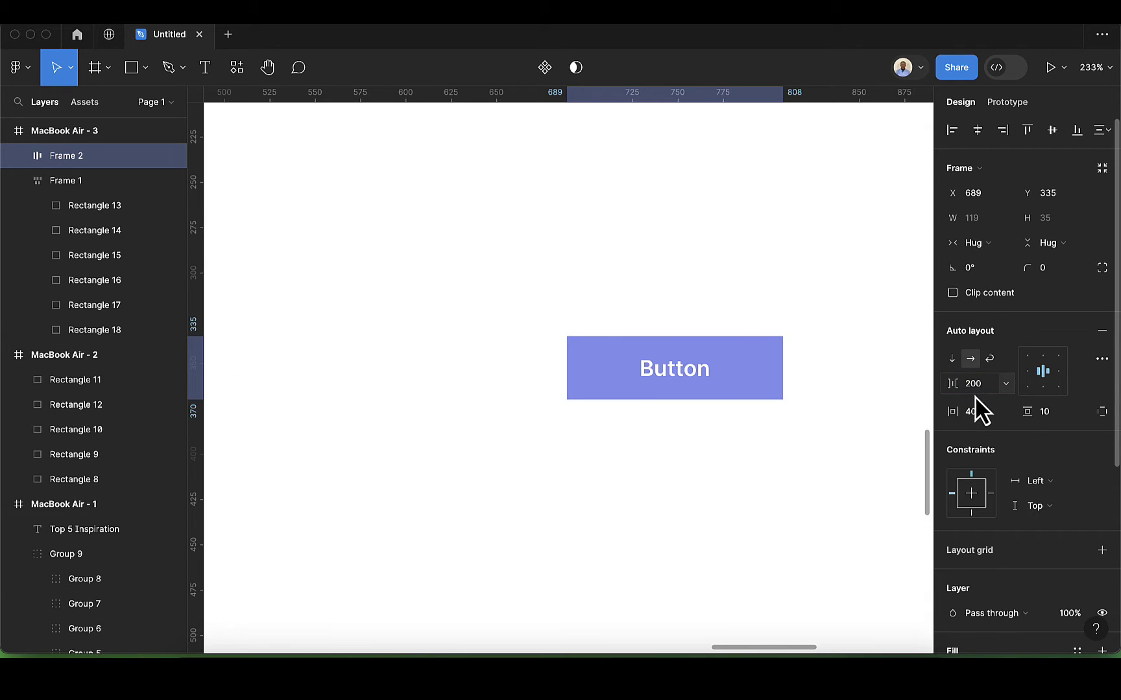
left_click(980, 387)
type("10")
key("Return")
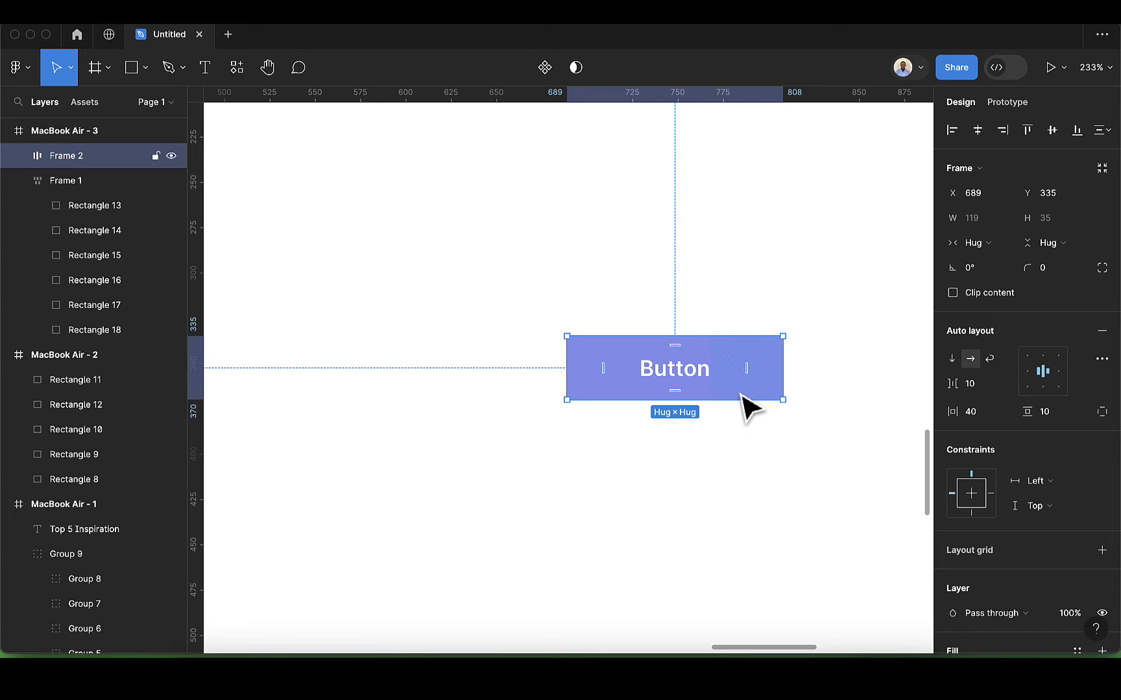
scroll(776, 430, "down", 4)
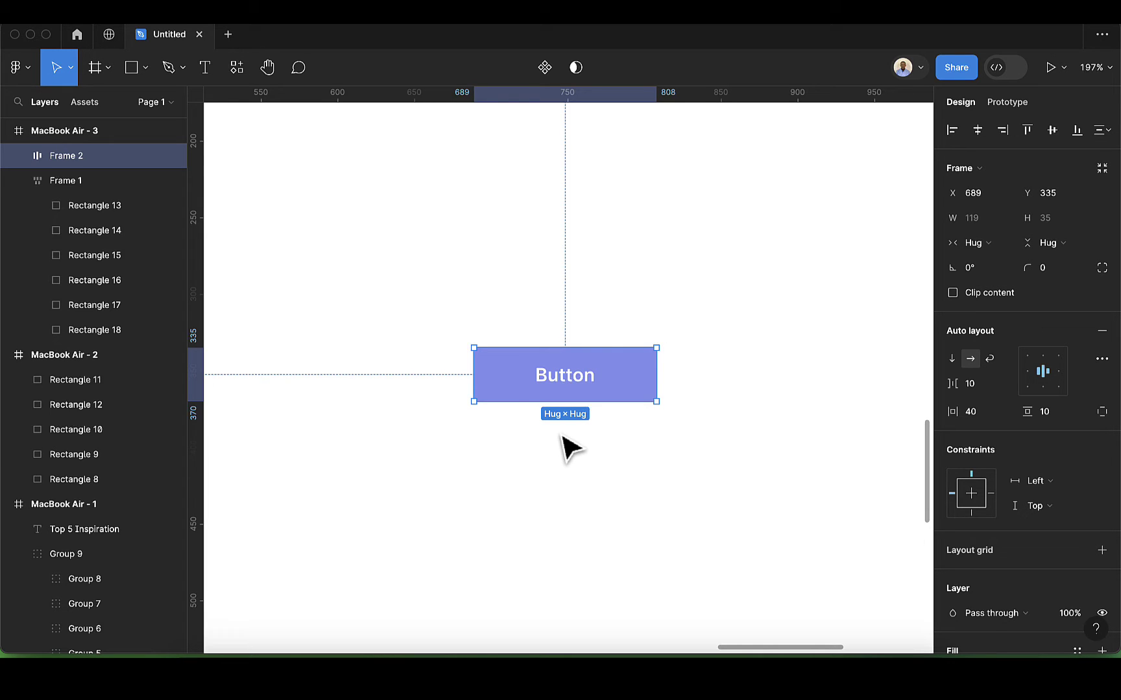
Convert Frame 2, the purple 119 × 35 Button, into a main component.
left_click(545, 68)
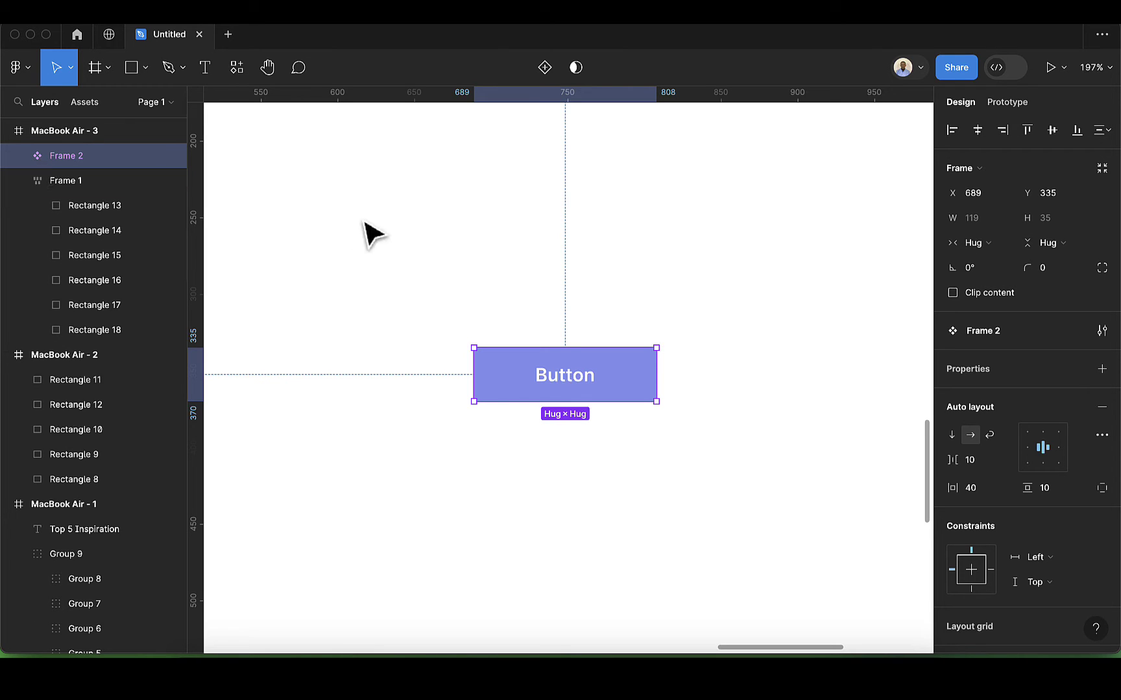
Duplicate the Button twice, stacking instances Frame 3 and Frame 4 below the main component.
key("super+d")
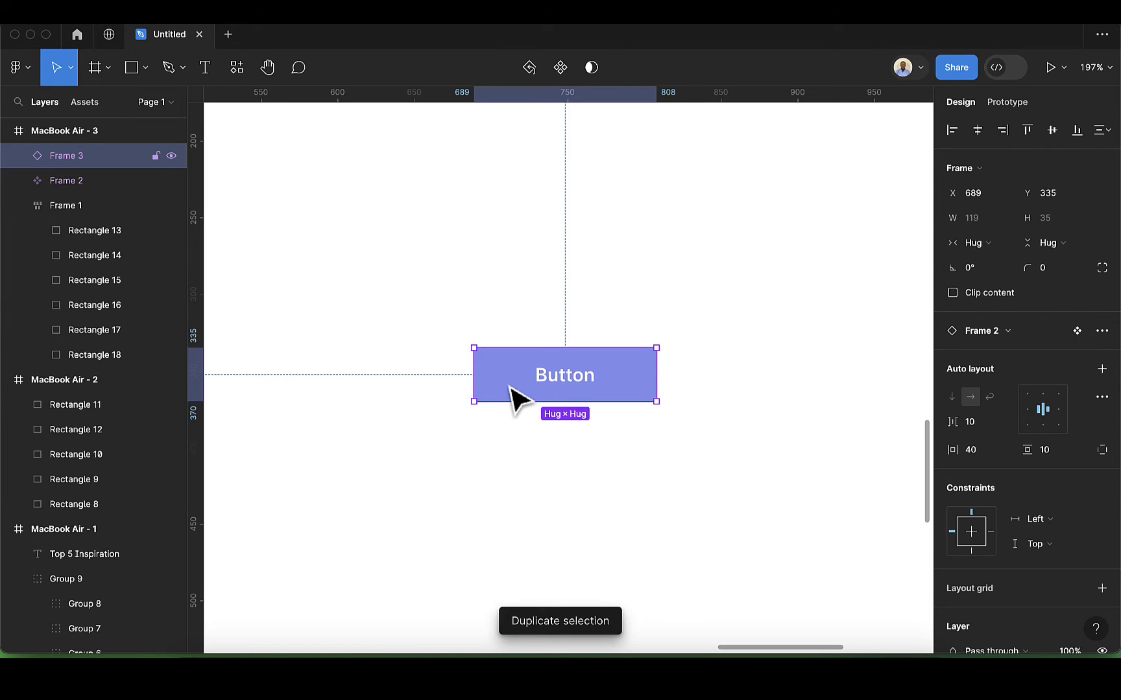
left_click_drag(511, 394, 511, 478)
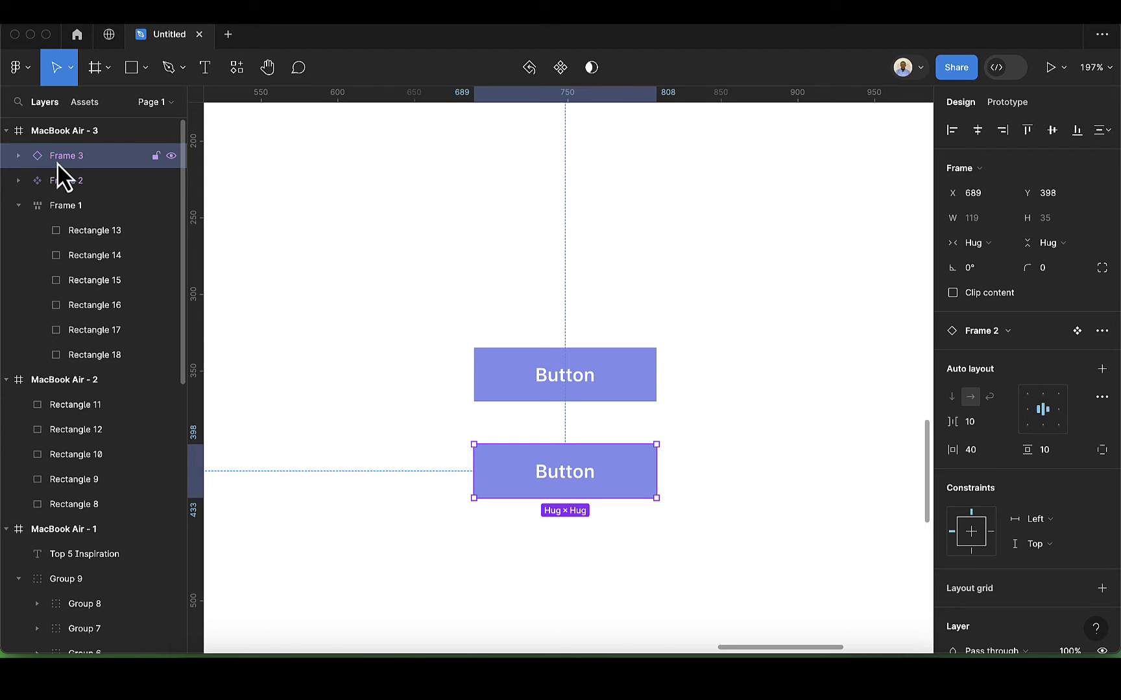
left_click(68, 183)
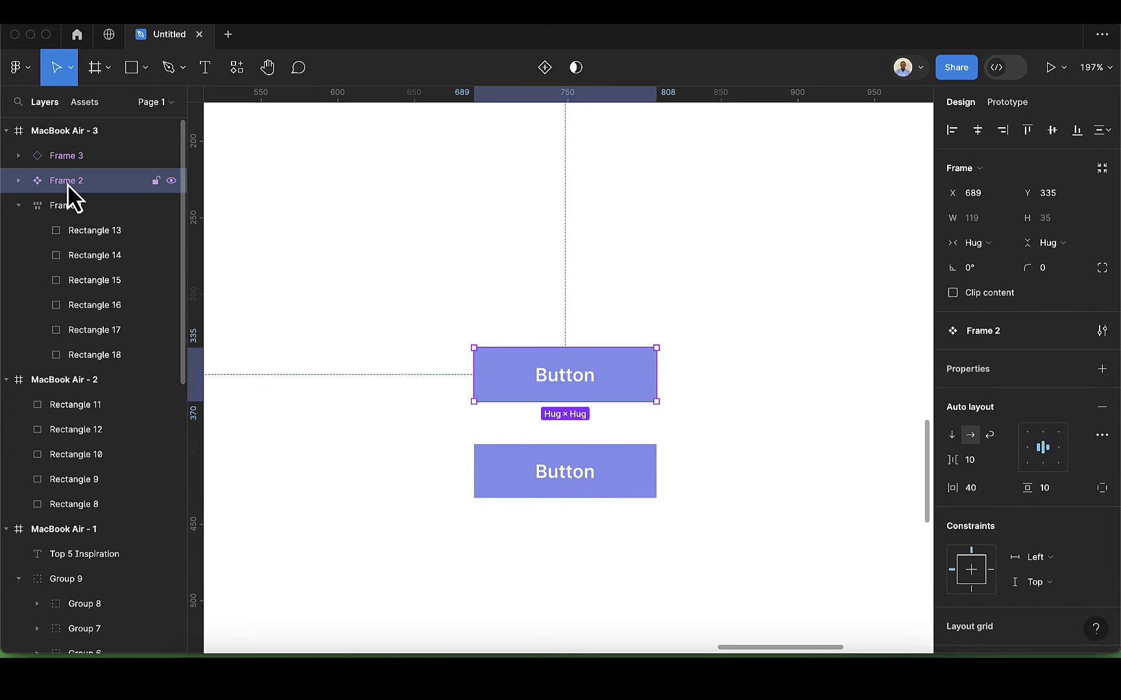
left_click(62, 157)
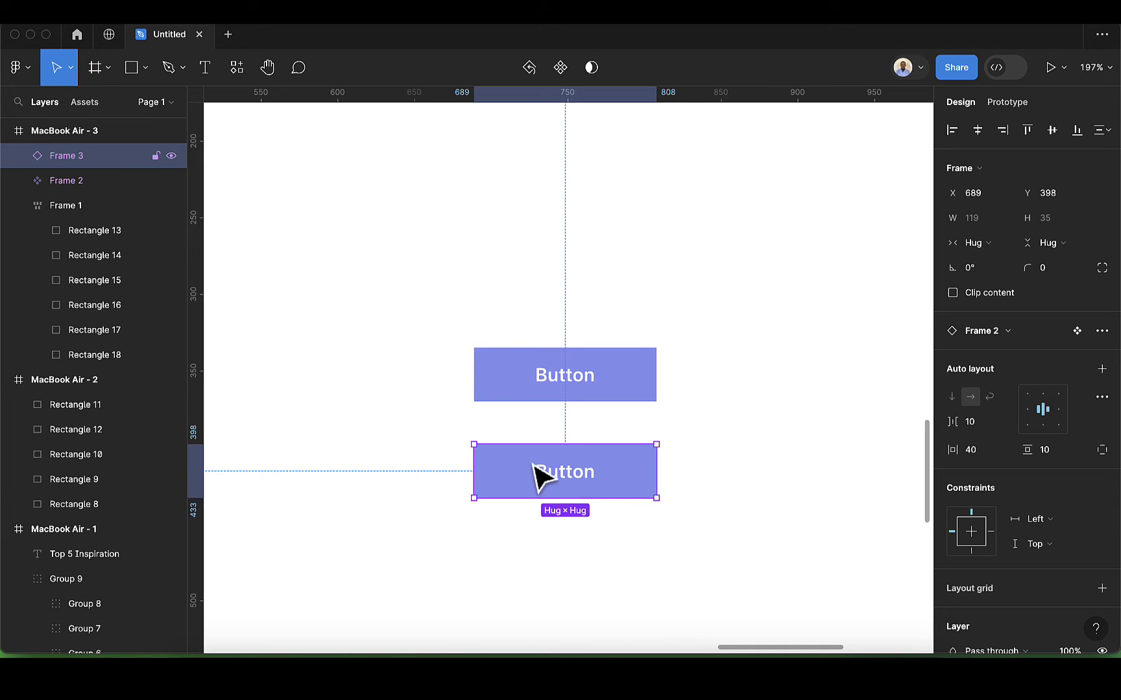
key("super+d")
left_click_drag(528, 479, 530, 550)
scroll(533, 548, "down", 3)
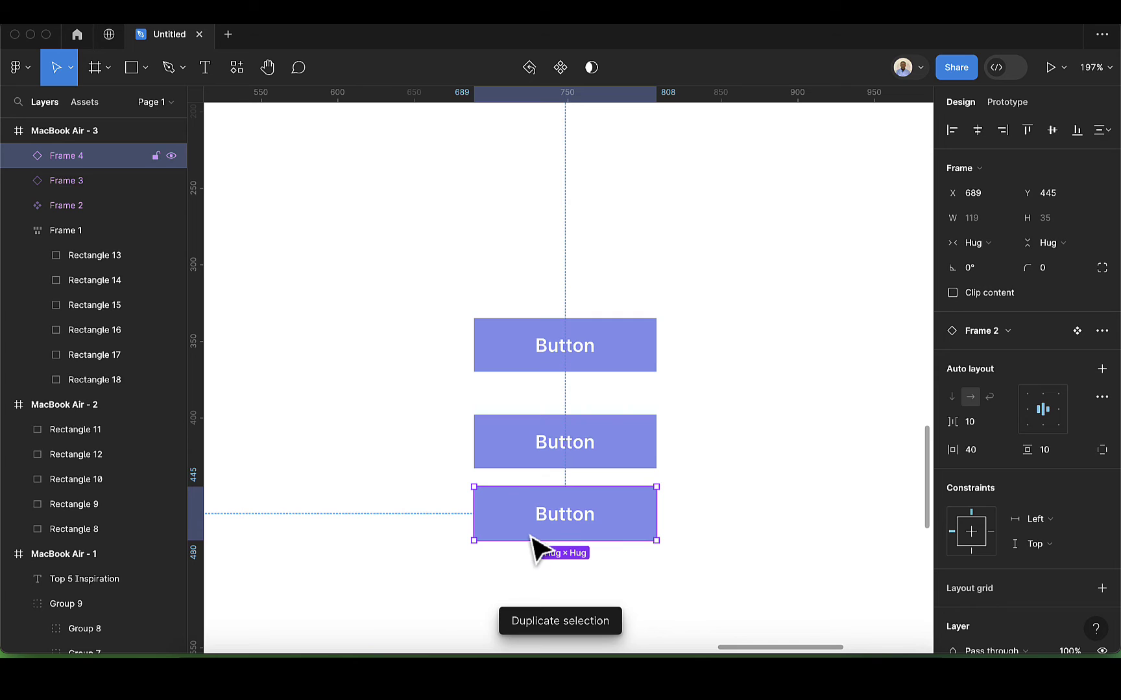
scroll(529, 529, "down", 1)
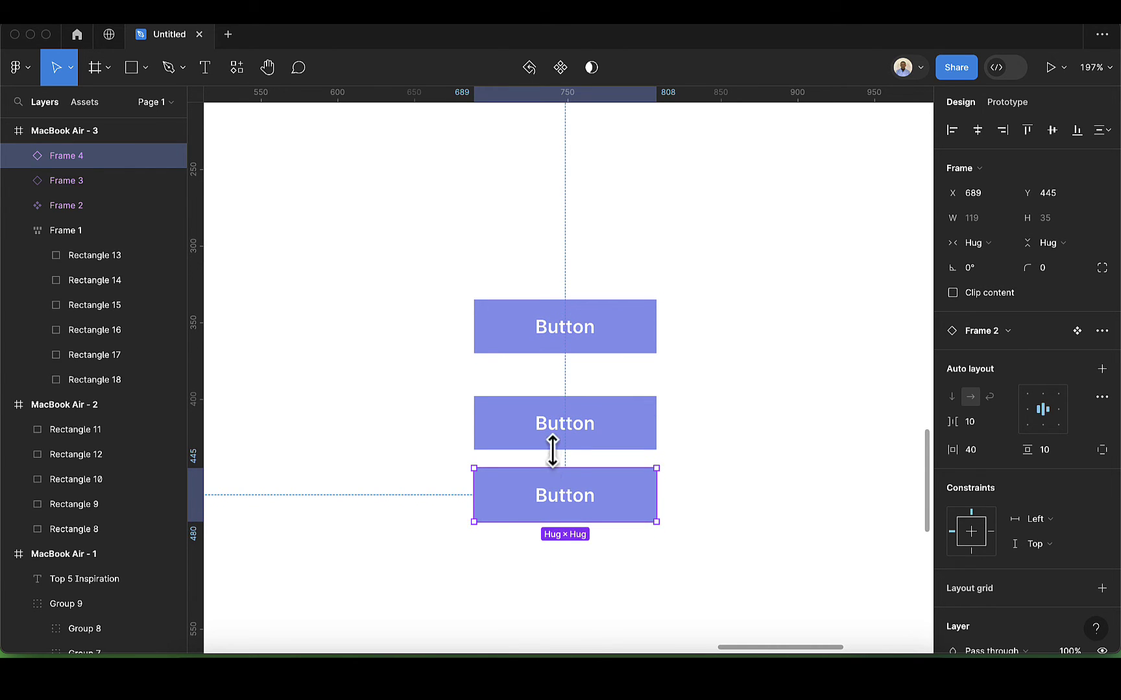
left_click(528, 326)
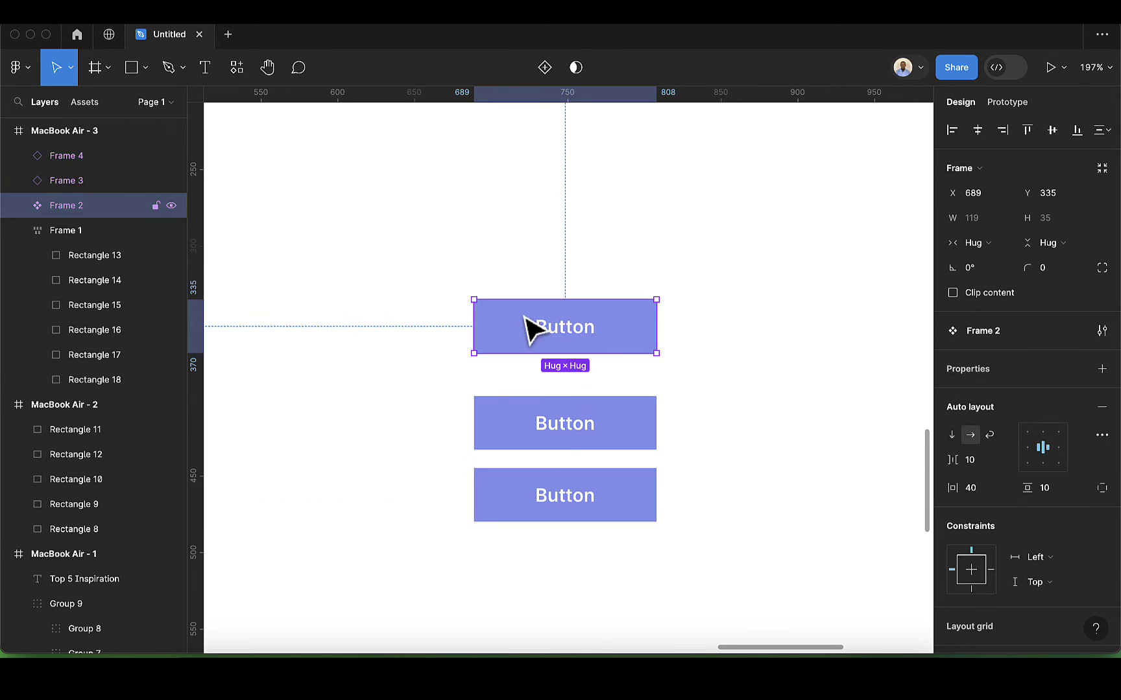
left_click(608, 286)
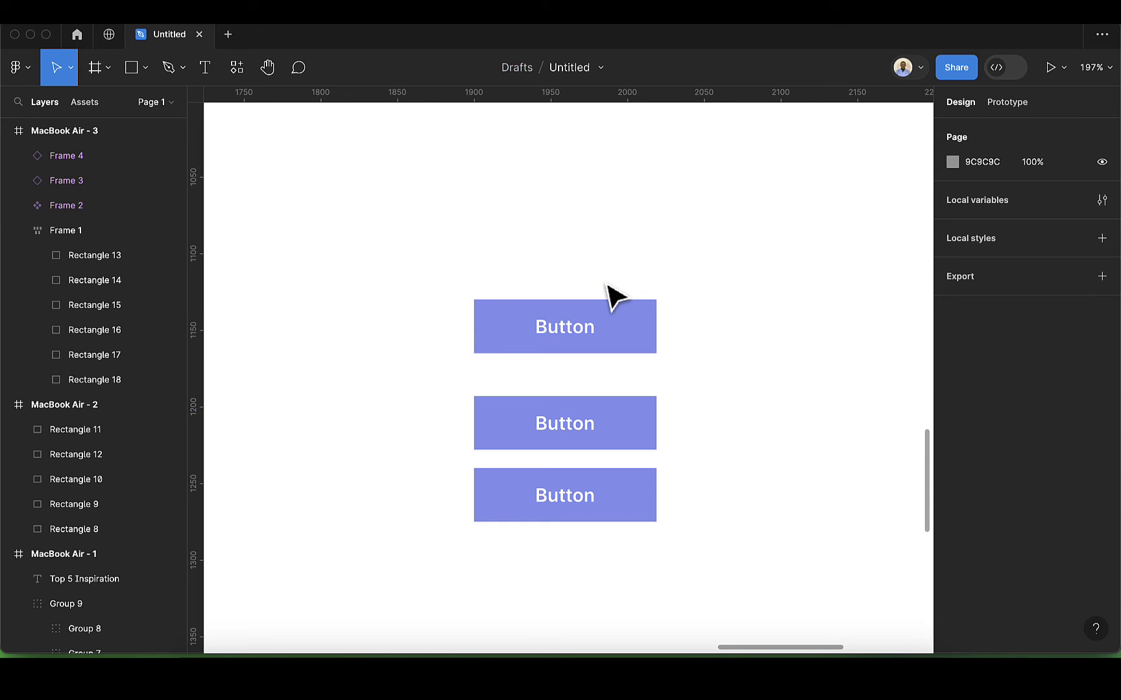
Drag a Button instance from Local components in Assets below the three buttons, then select the main component.
left_click(91, 105)
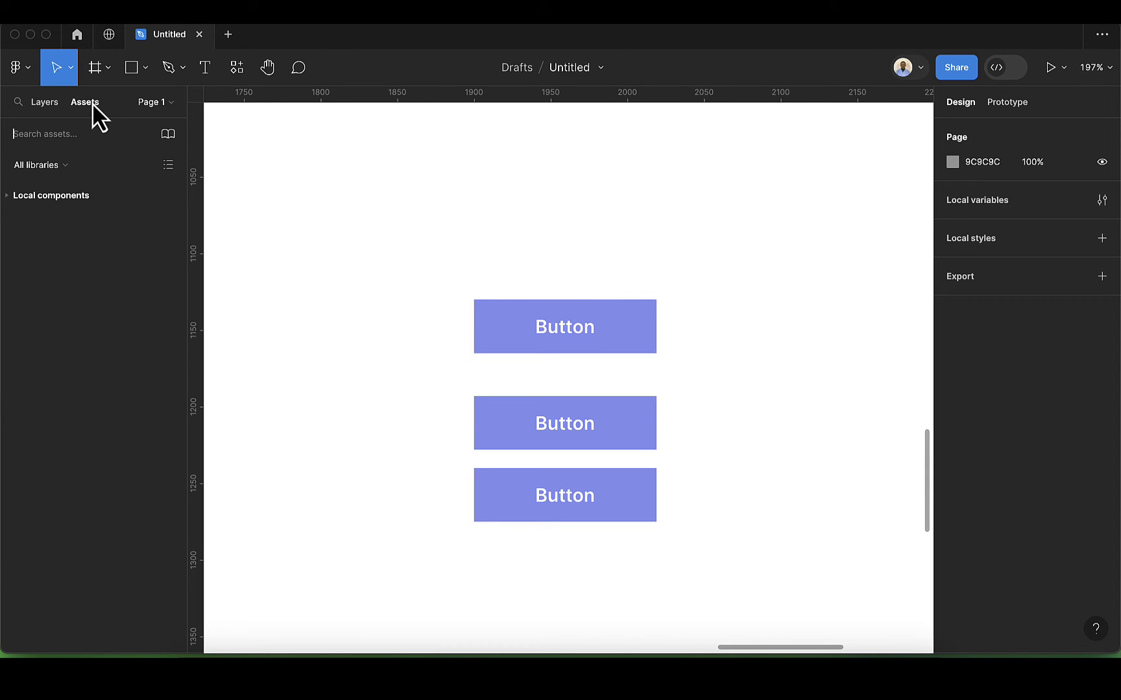
left_click(33, 197)
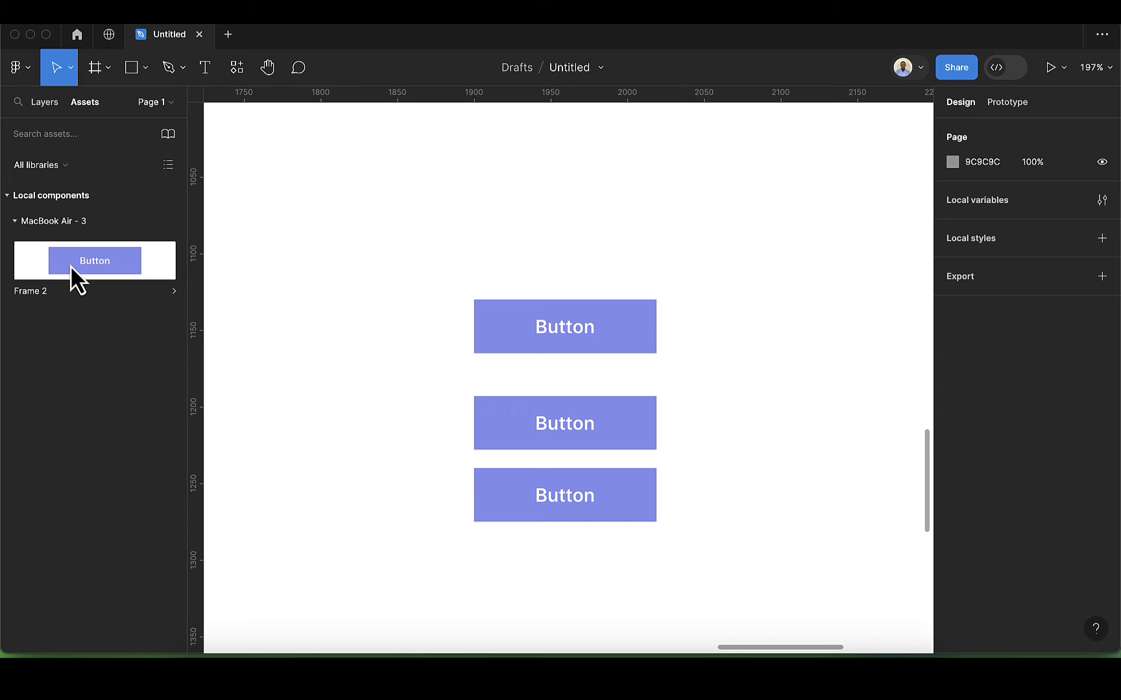
left_click_drag(64, 262, 518, 573)
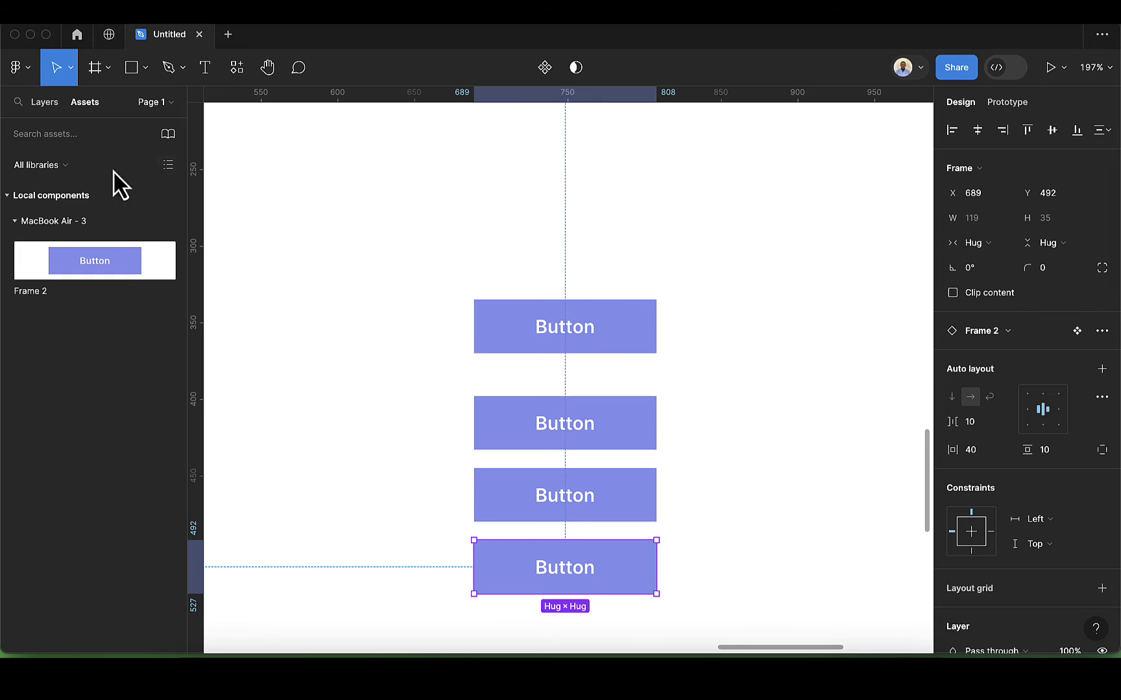
left_click(51, 105)
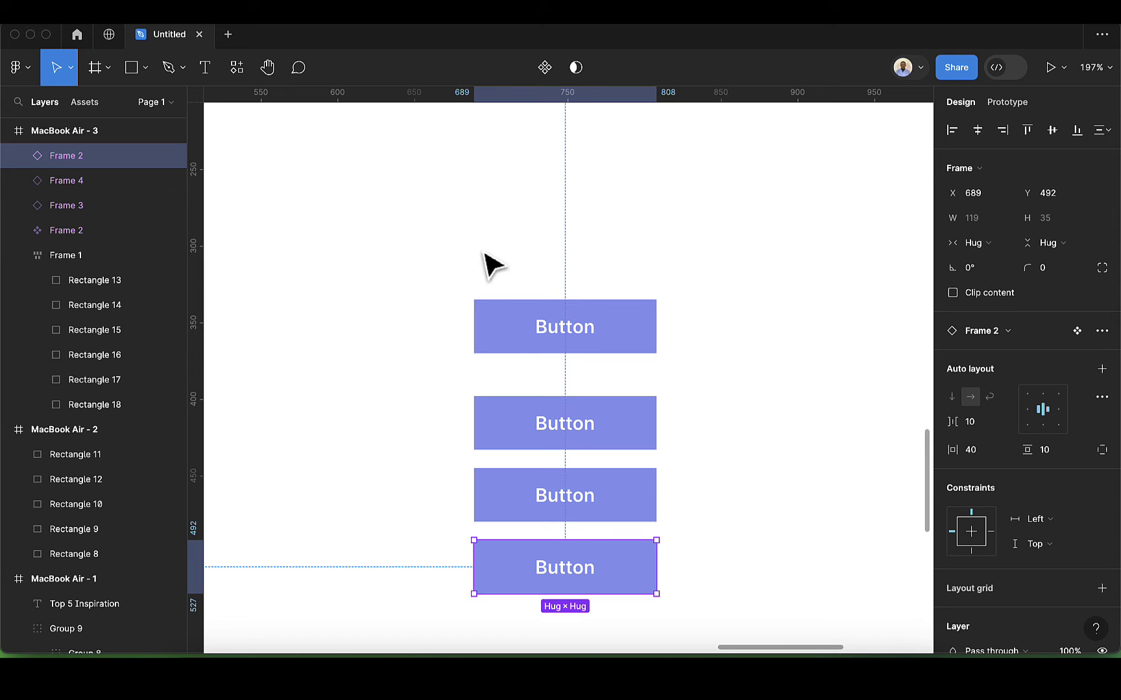
left_click(524, 348)
scroll(567, 378, "down", 2)
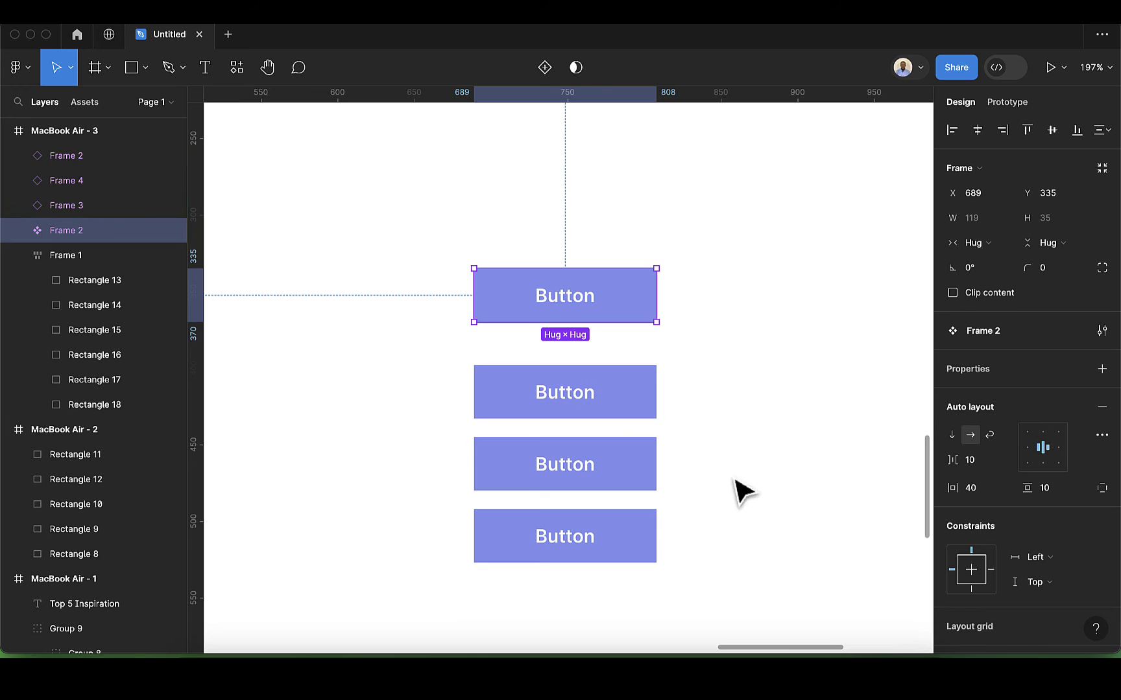
Set the main Button component's corner radius to 8 and add a stroke outline.
left_click(1057, 273)
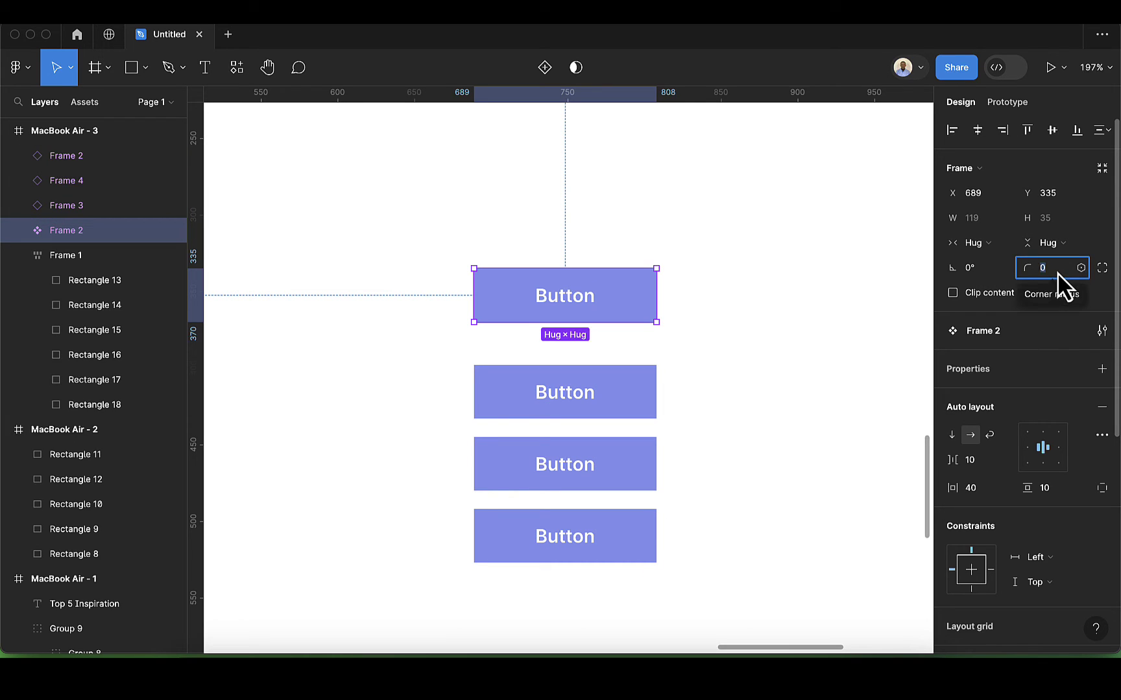
type("8")
key("Return")
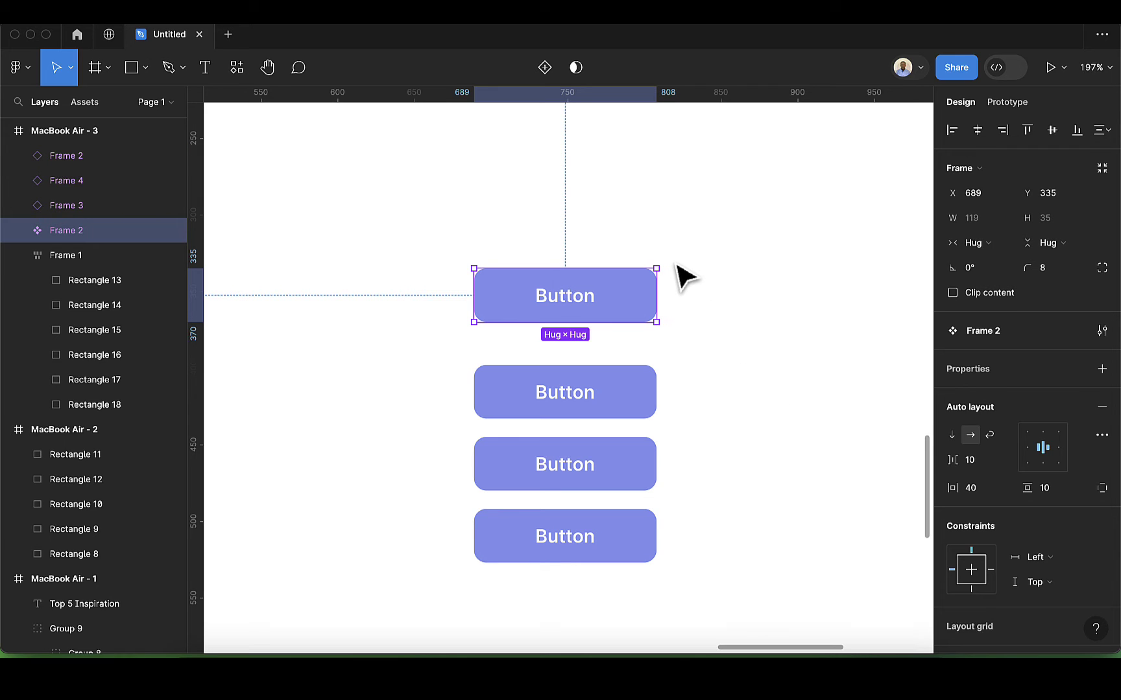
scroll(1028, 470, "down", 5)
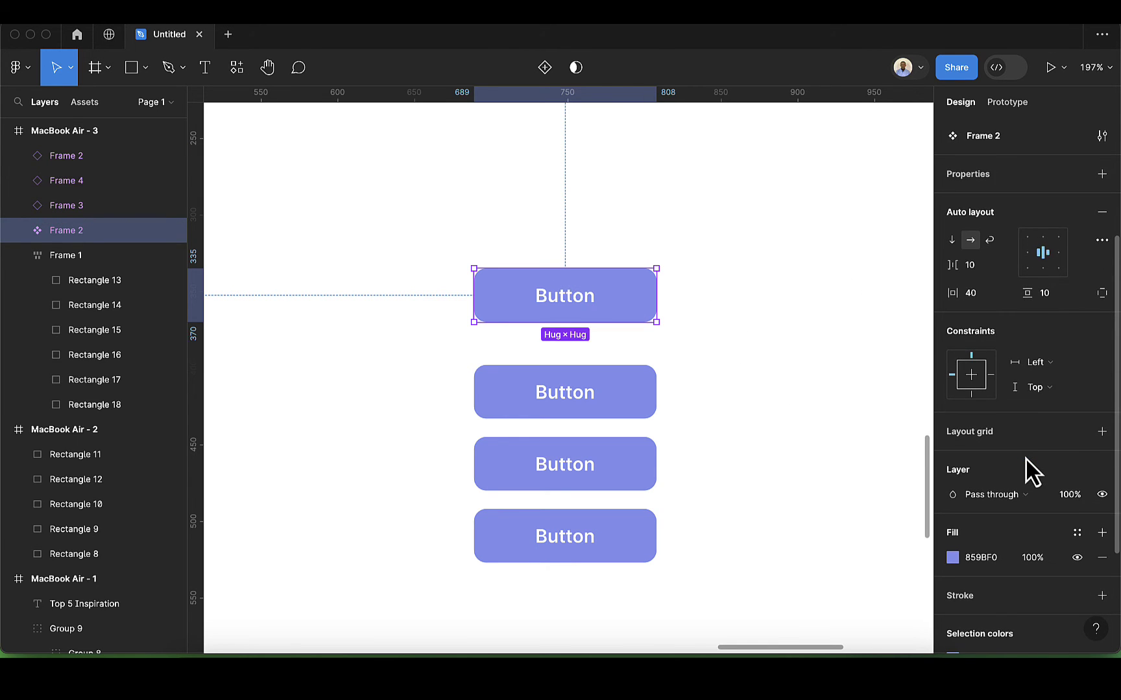
scroll(1048, 499, "down", 2)
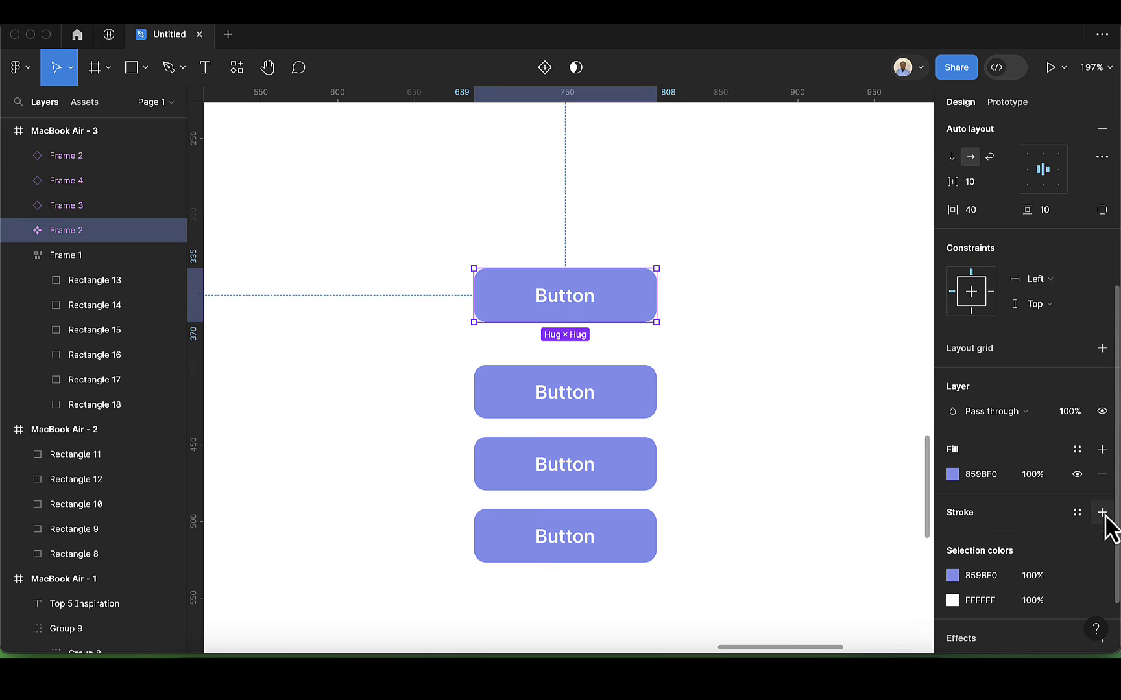
left_click(1102, 512)
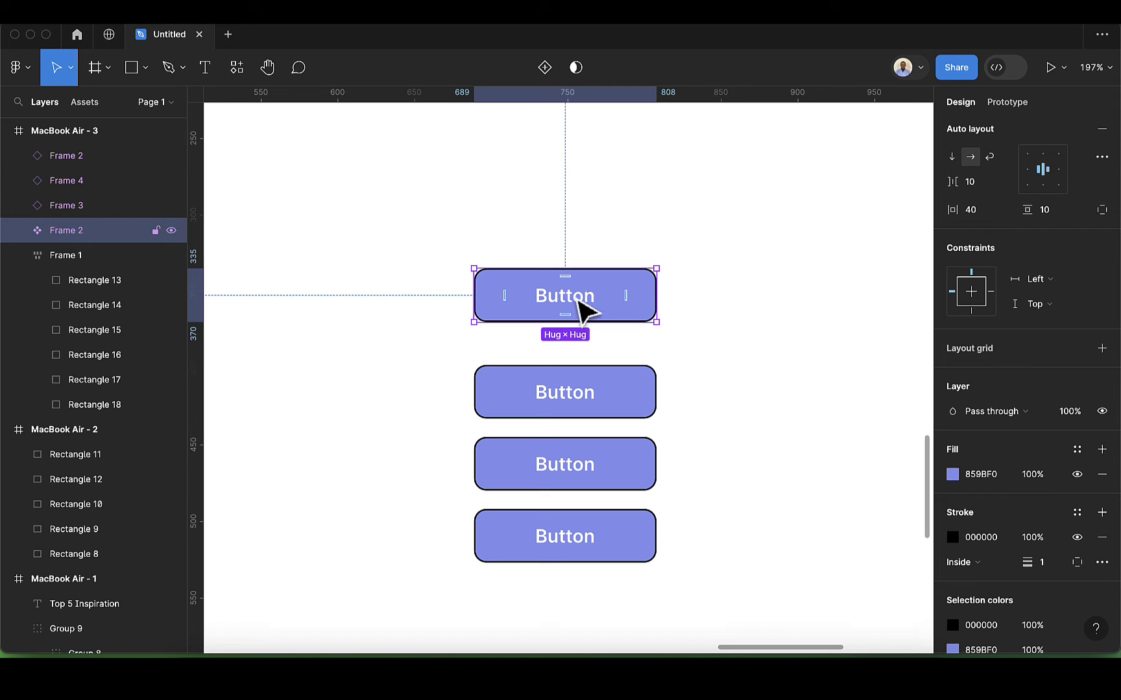
double_click(595, 303)
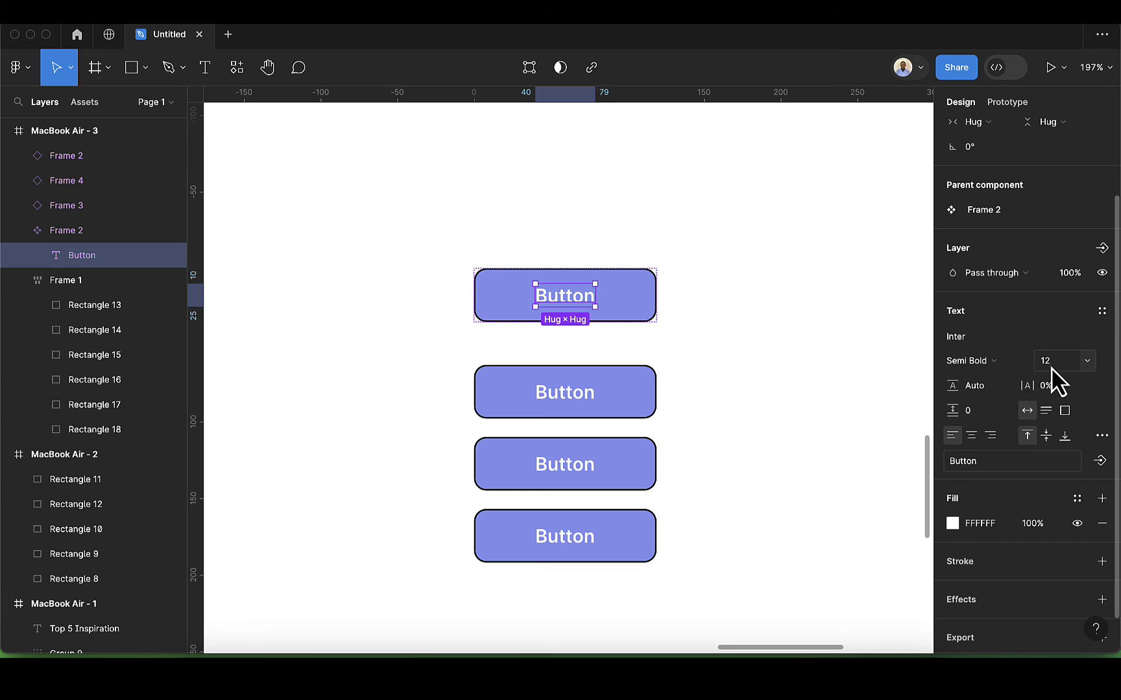
type("14")
key("Return")
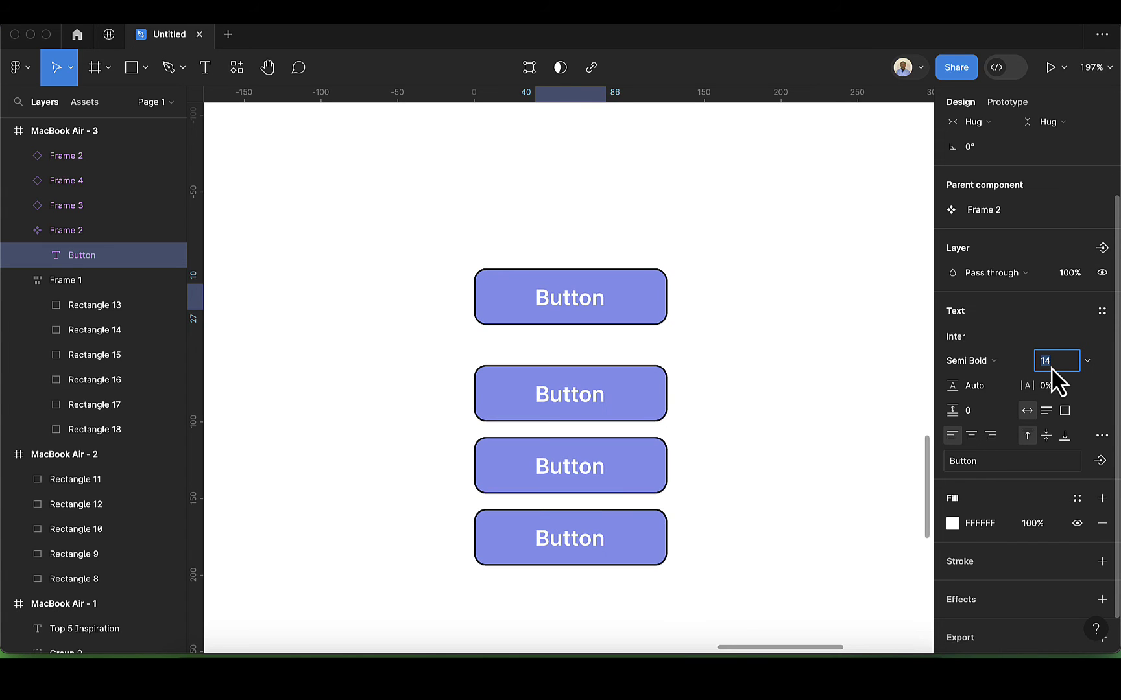
type("12")
key("Return")
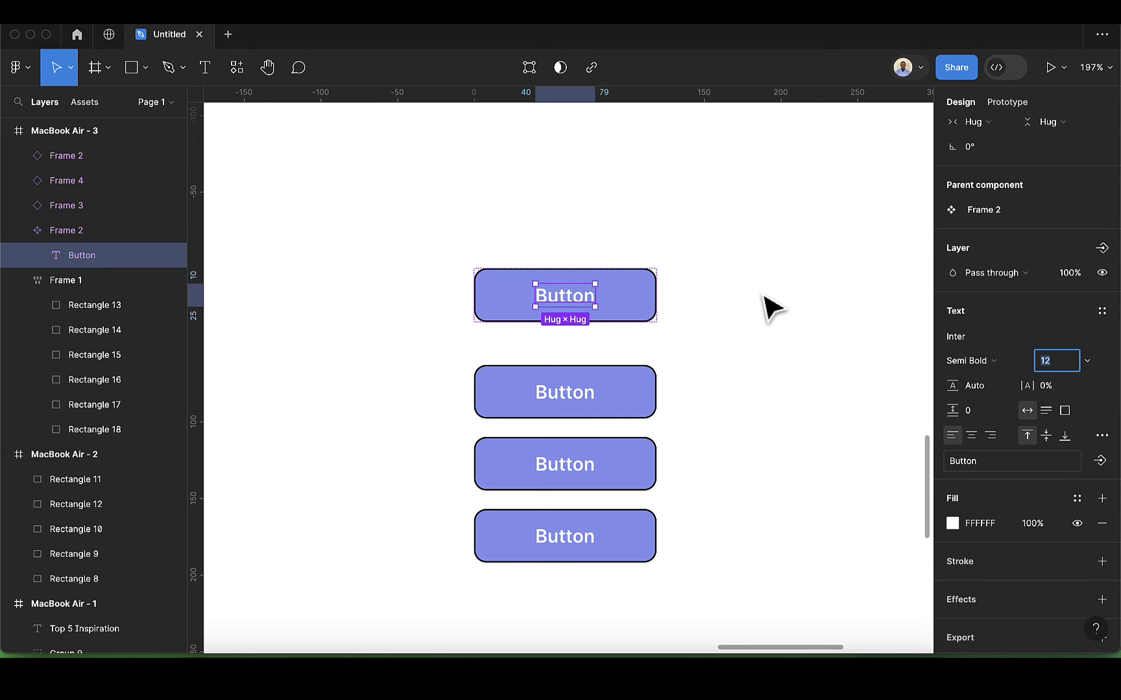
left_click(607, 388)
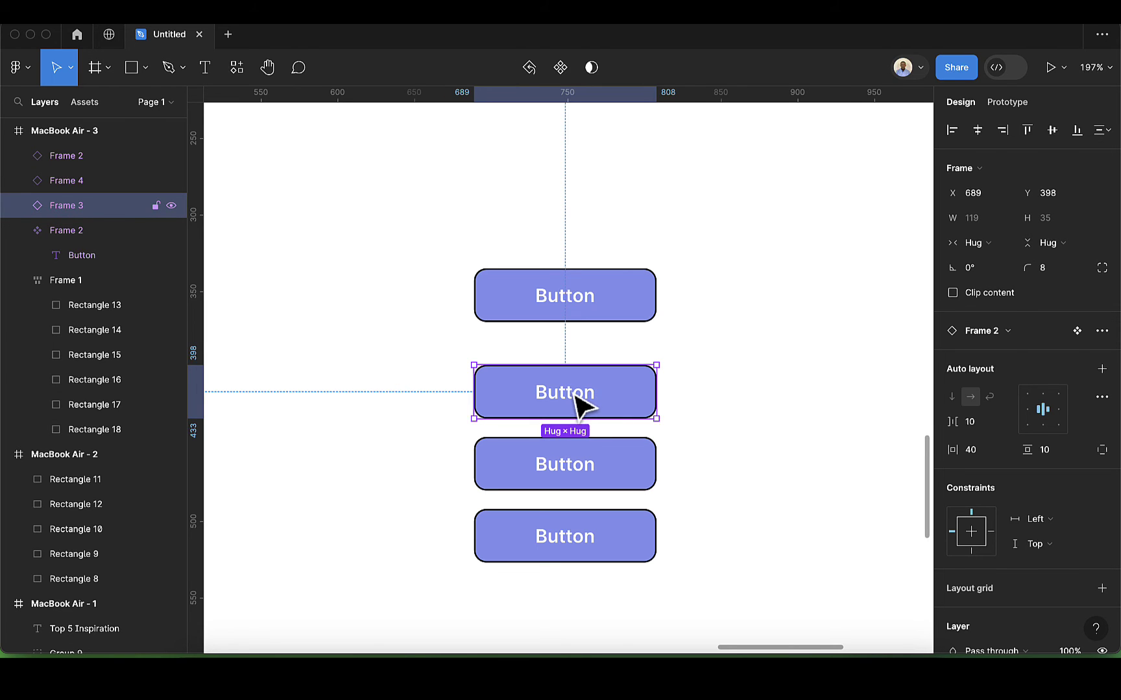
Give the second button a 30 corner radius and push that change to the main component.
double_click(578, 405)
left_click(656, 400)
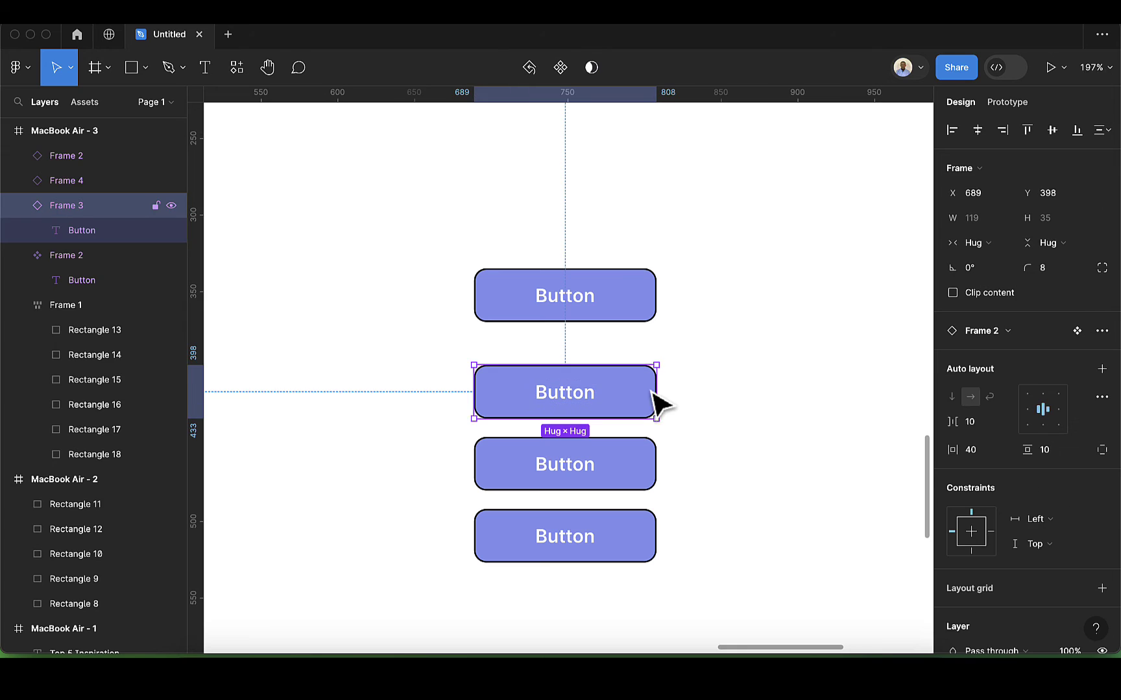
left_click(1049, 275)
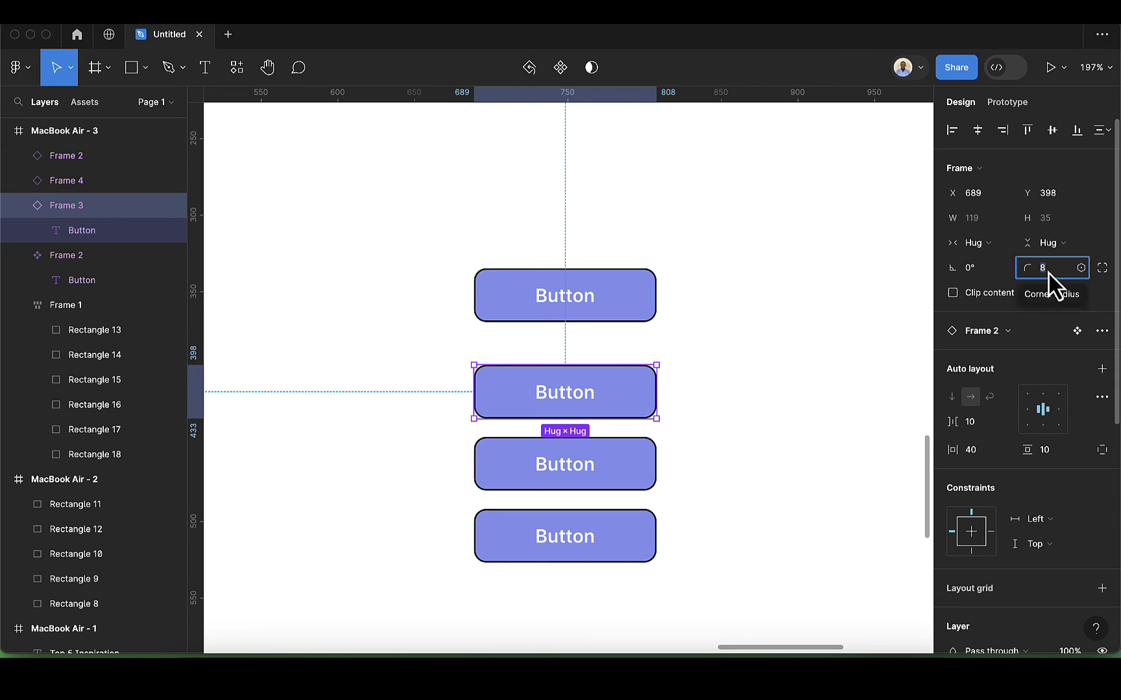
key("BackSpace")
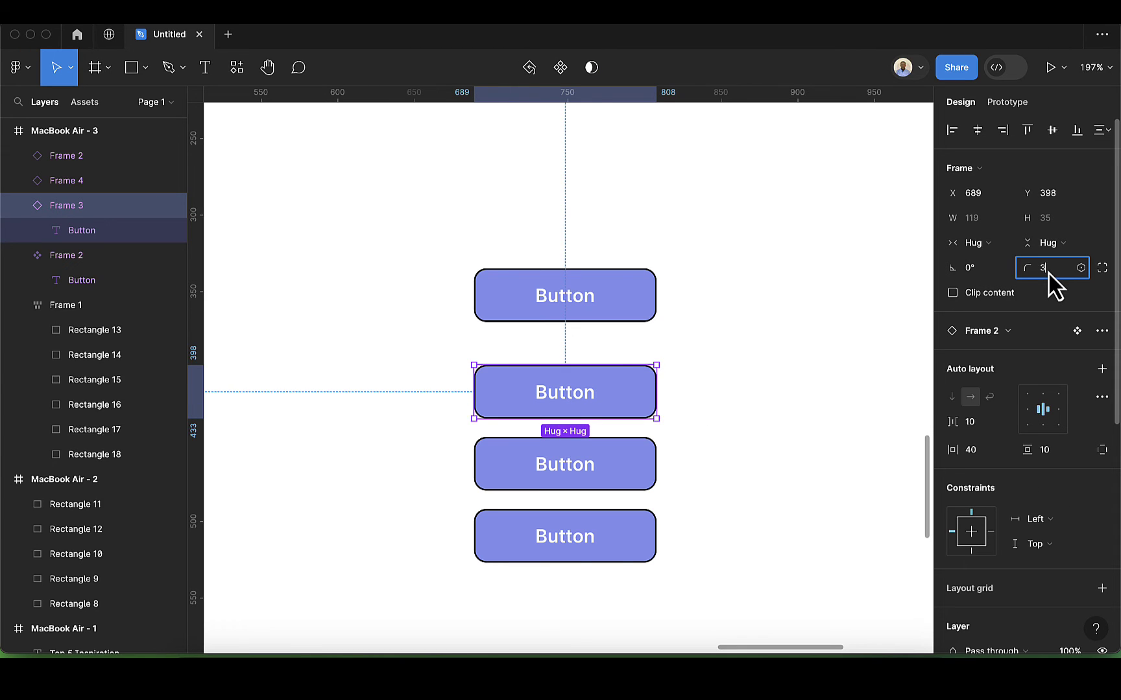
key("Return")
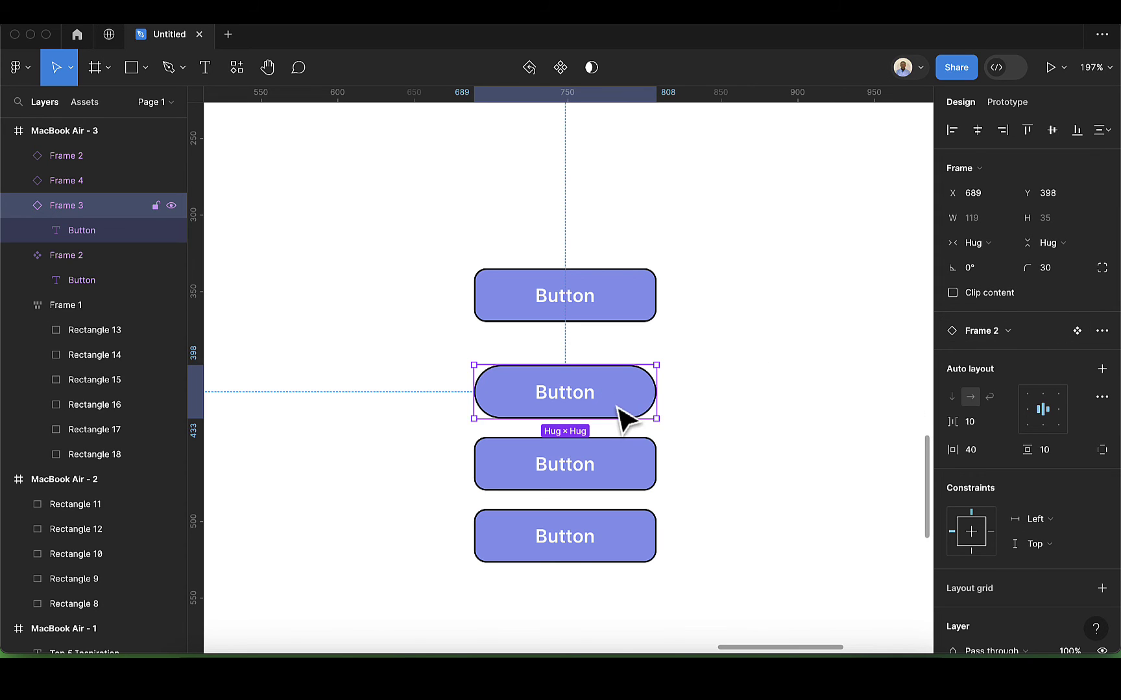
left_click(1102, 332)
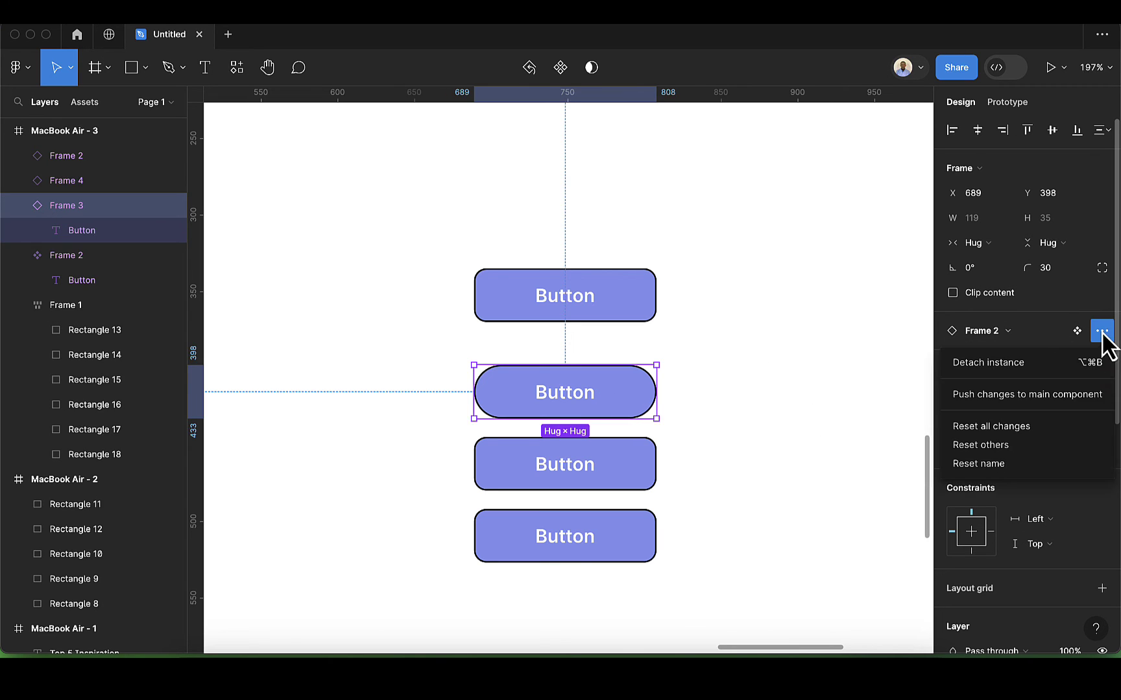
left_click(1058, 395)
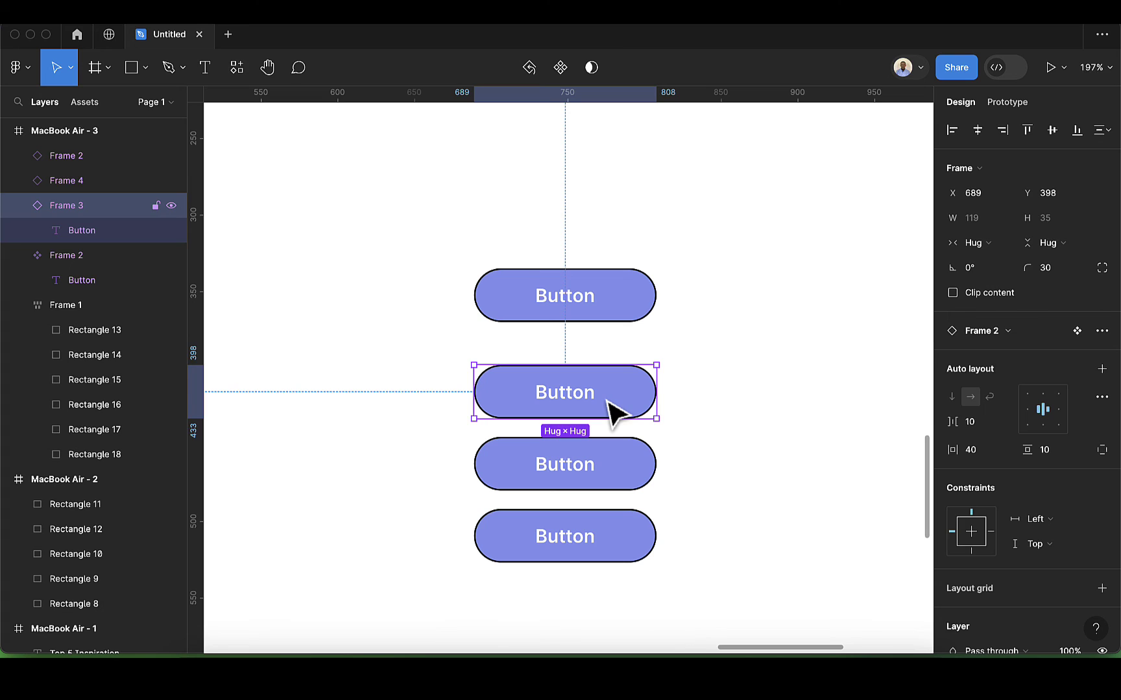
Change the second button's label fill to black 000000 from the document colours.
double_click(585, 403)
double_click(578, 394)
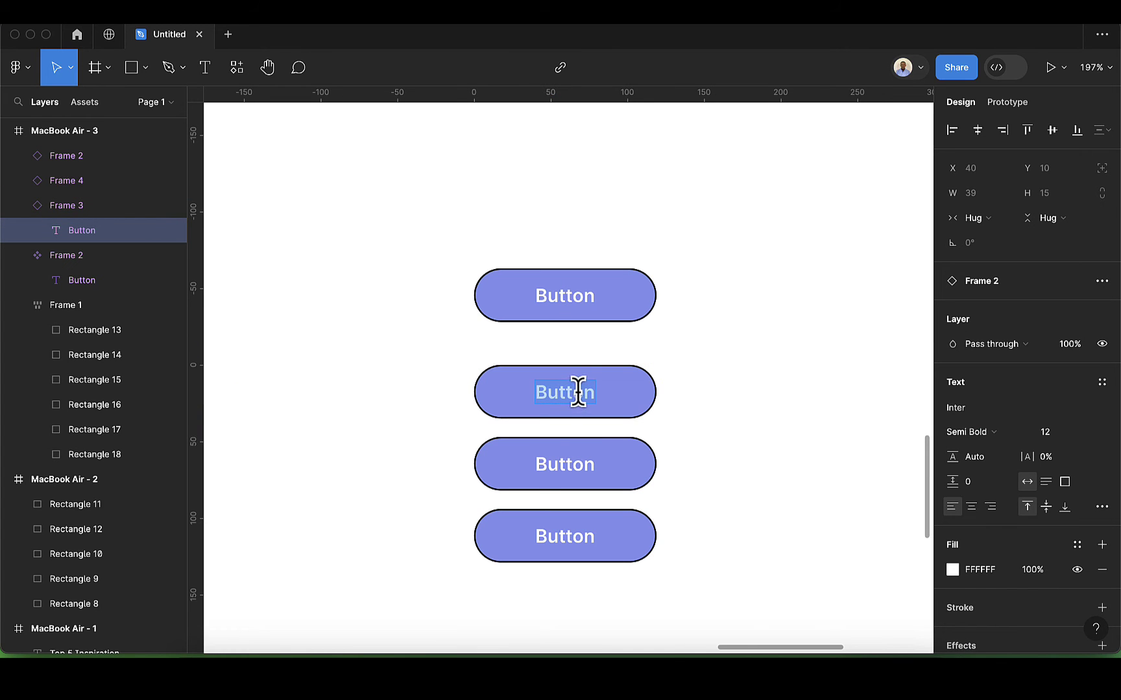
left_click(592, 393)
key("Escape")
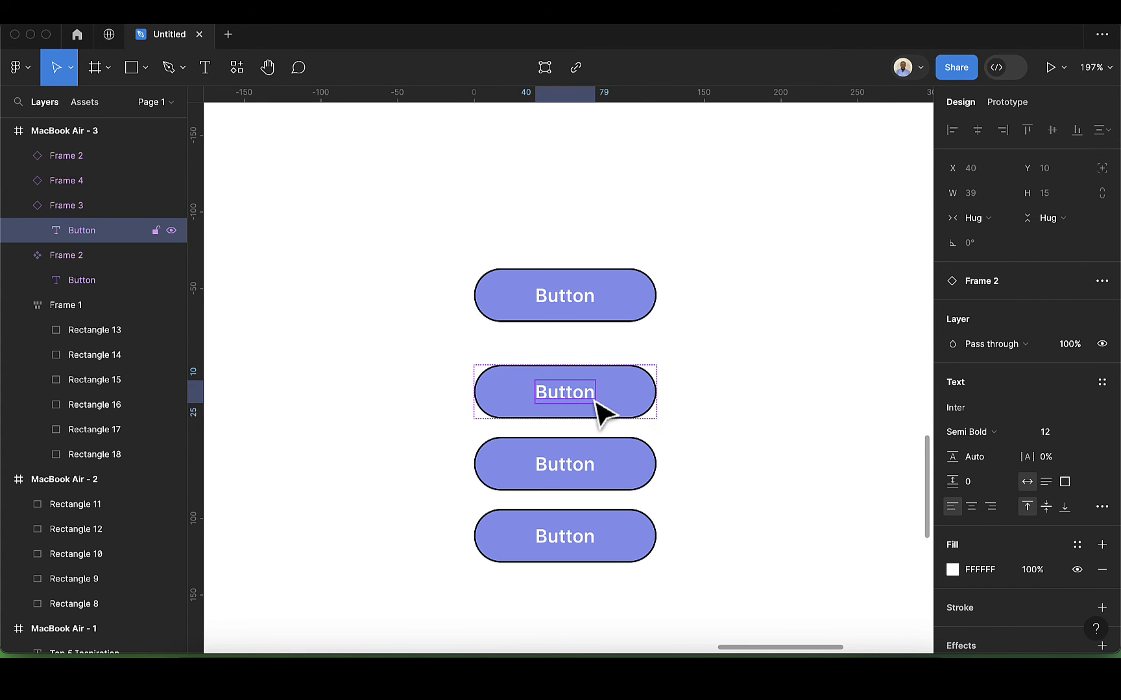
scroll(983, 506, "down", 3)
left_click(960, 483)
left_click(952, 483)
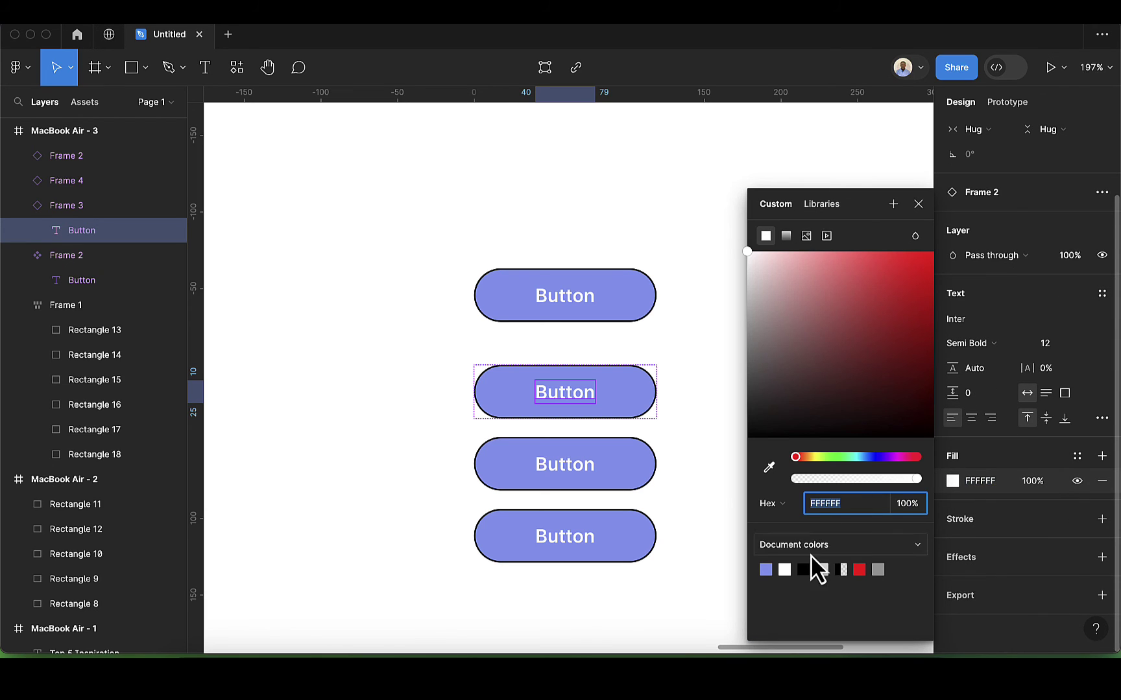
left_click(859, 569)
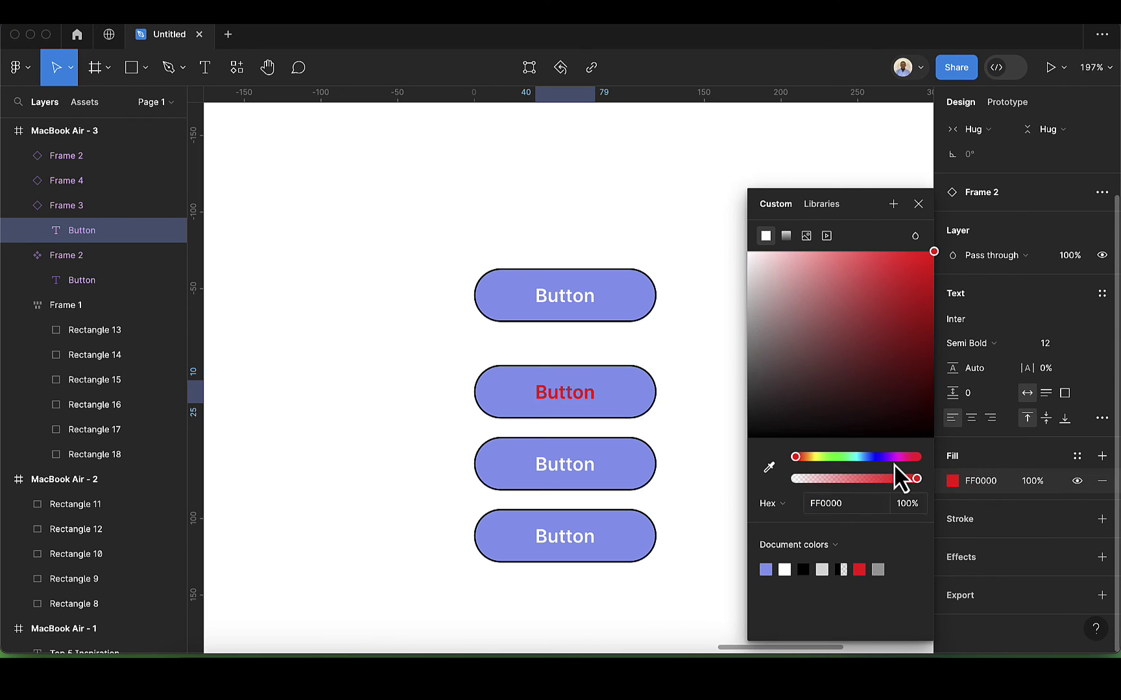
left_click(803, 569)
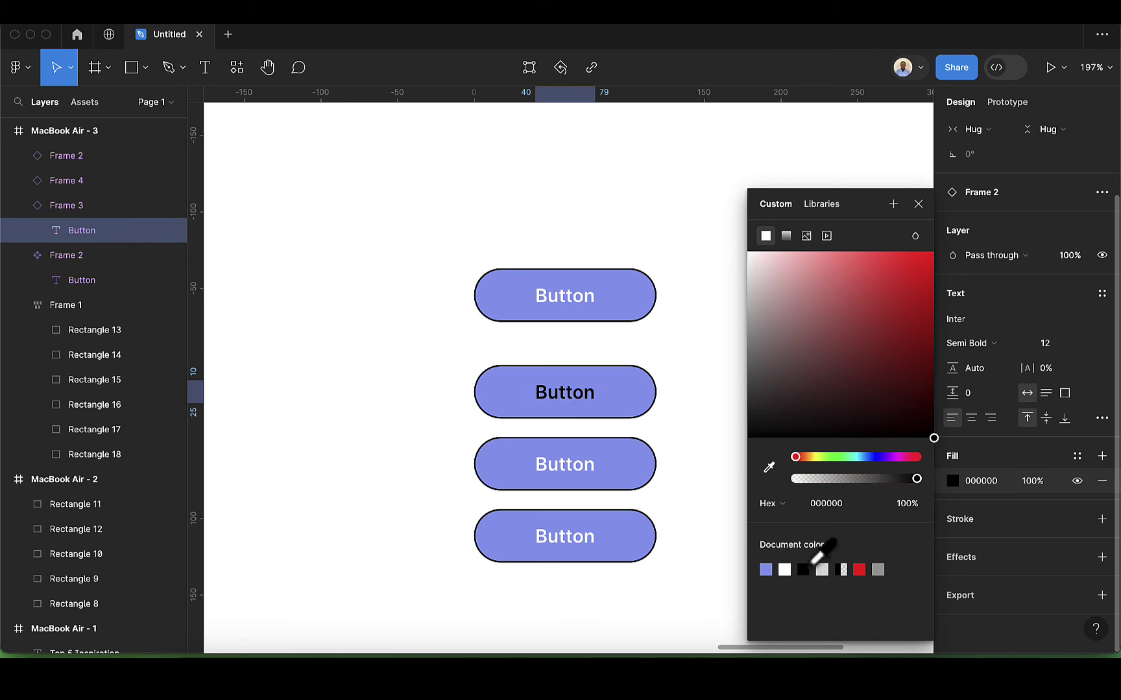
left_click(917, 204)
left_click(686, 418)
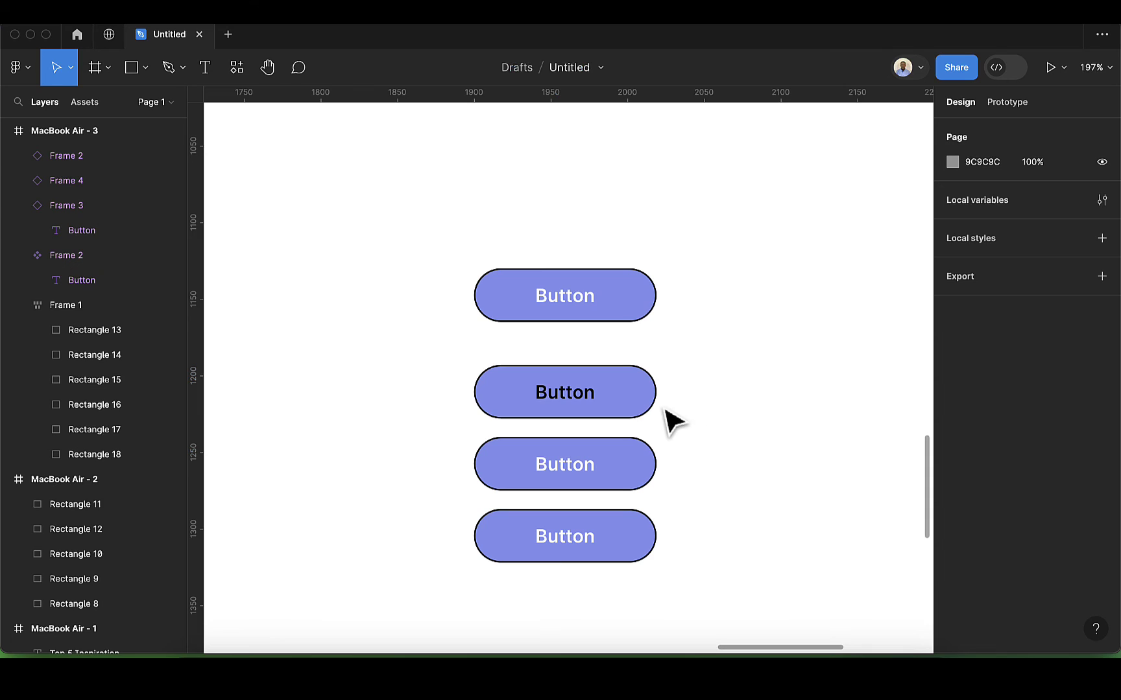
left_click(613, 401)
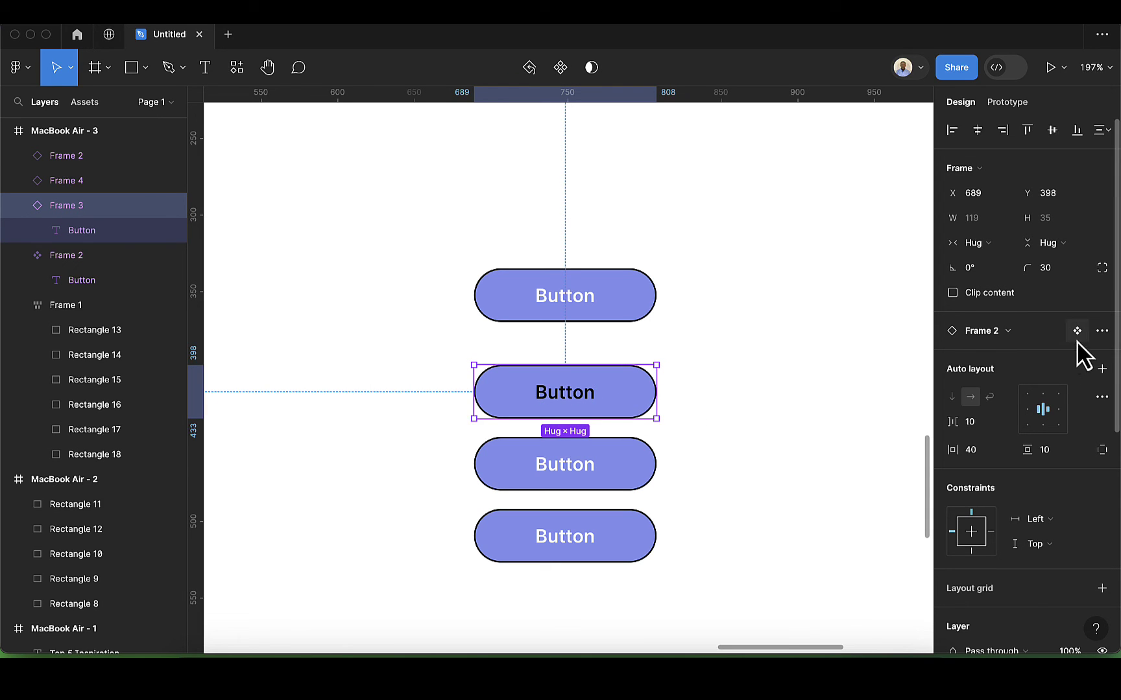
Reset all overrides on the second button instance from its instance menu.
left_click(1103, 332)
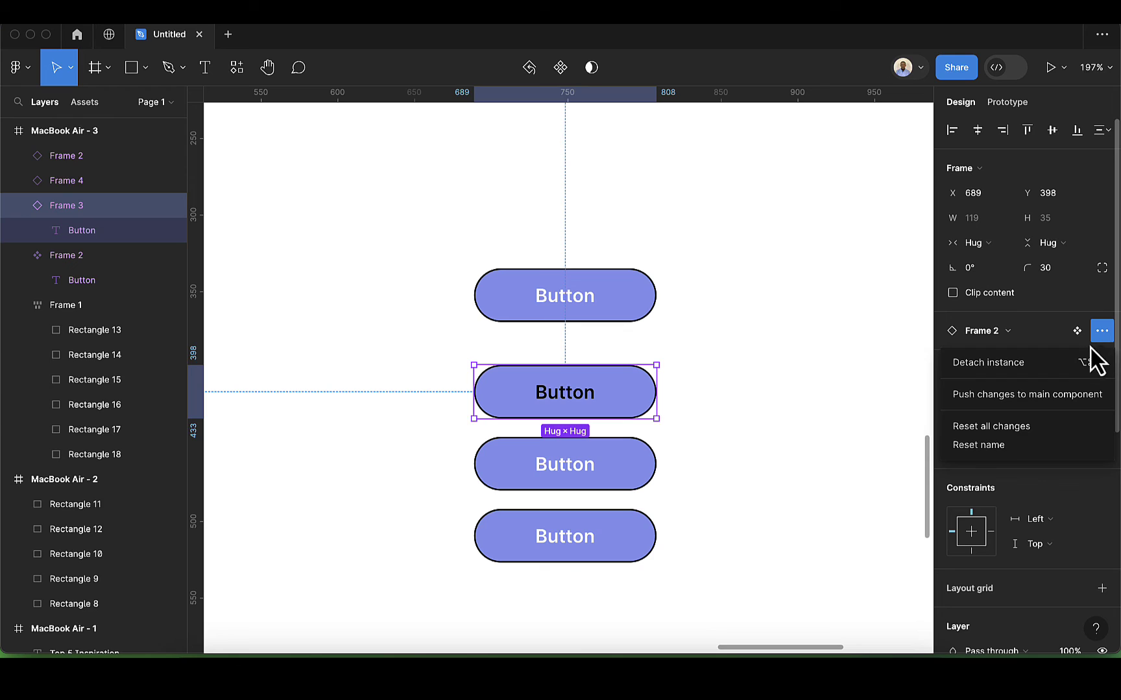
left_click(1028, 425)
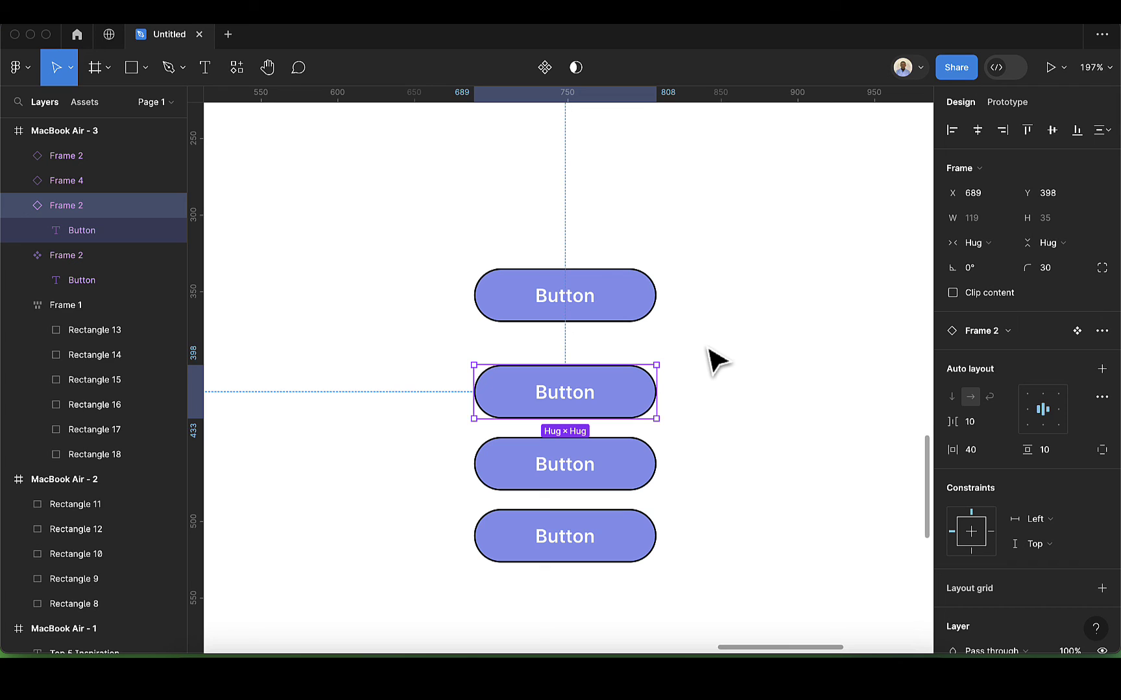
Change only the bottom button's stroke to the red document colour FF0000.
left_click(635, 513)
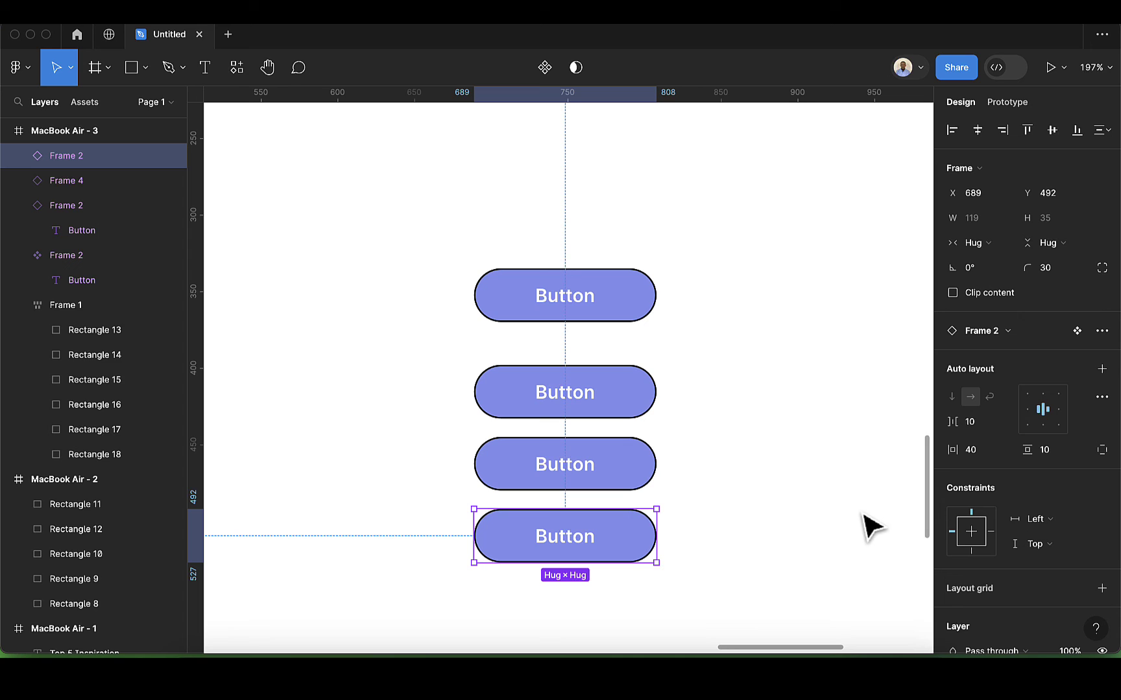
scroll(1026, 493, "down", 5)
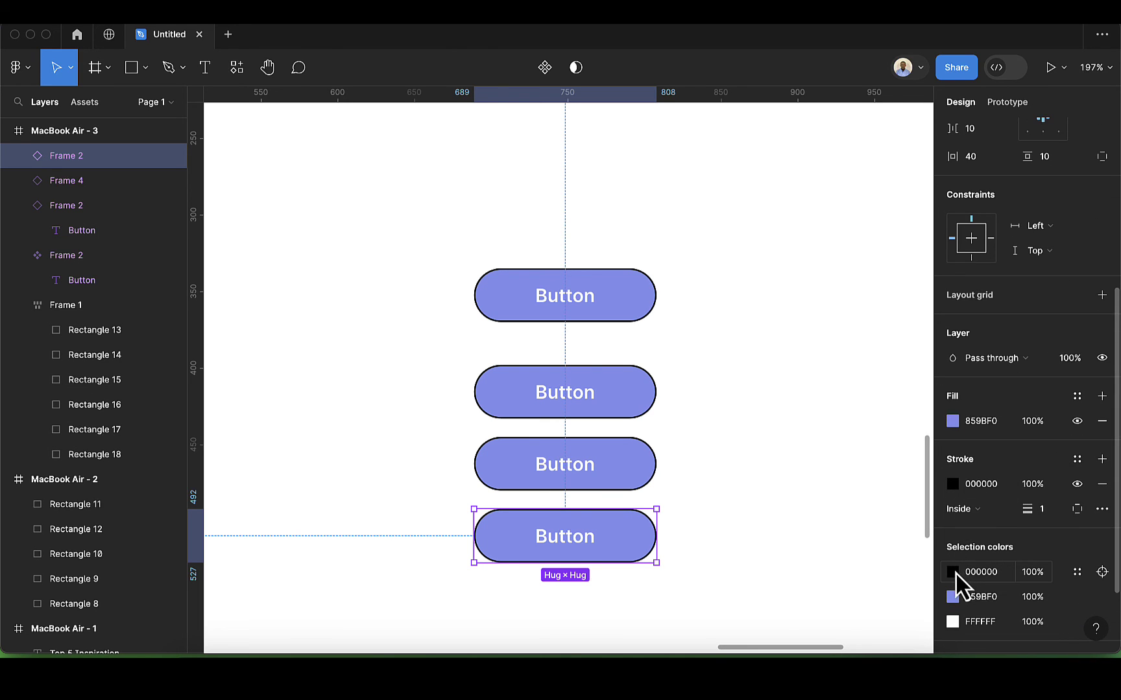
left_click(953, 484)
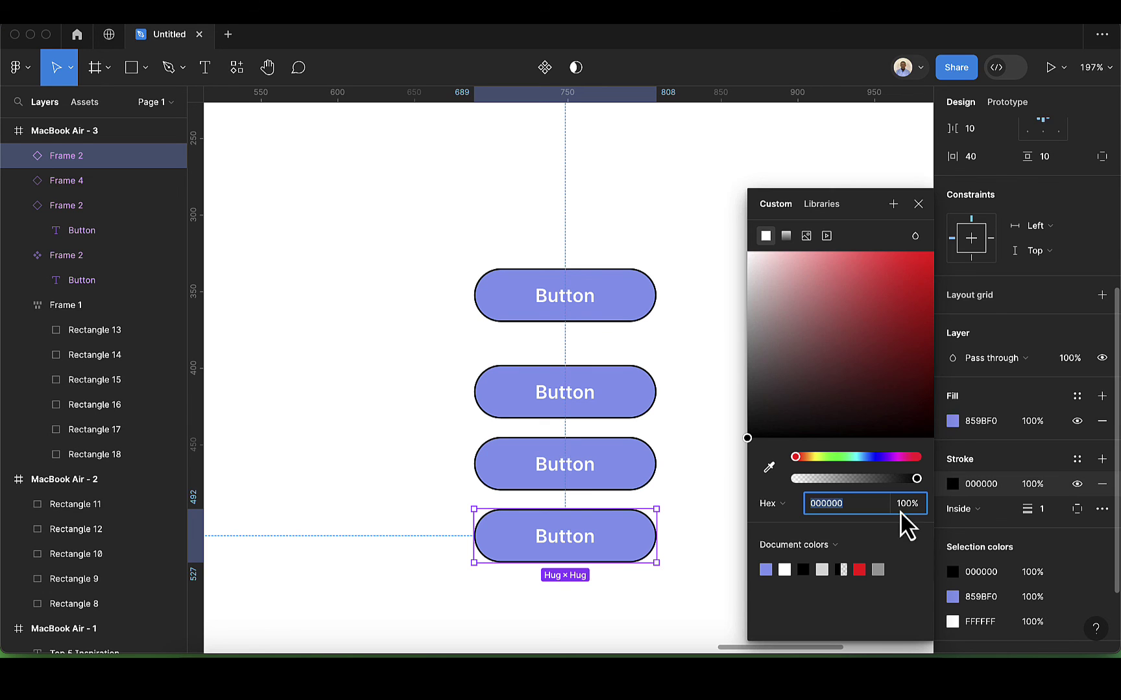
left_click(858, 568)
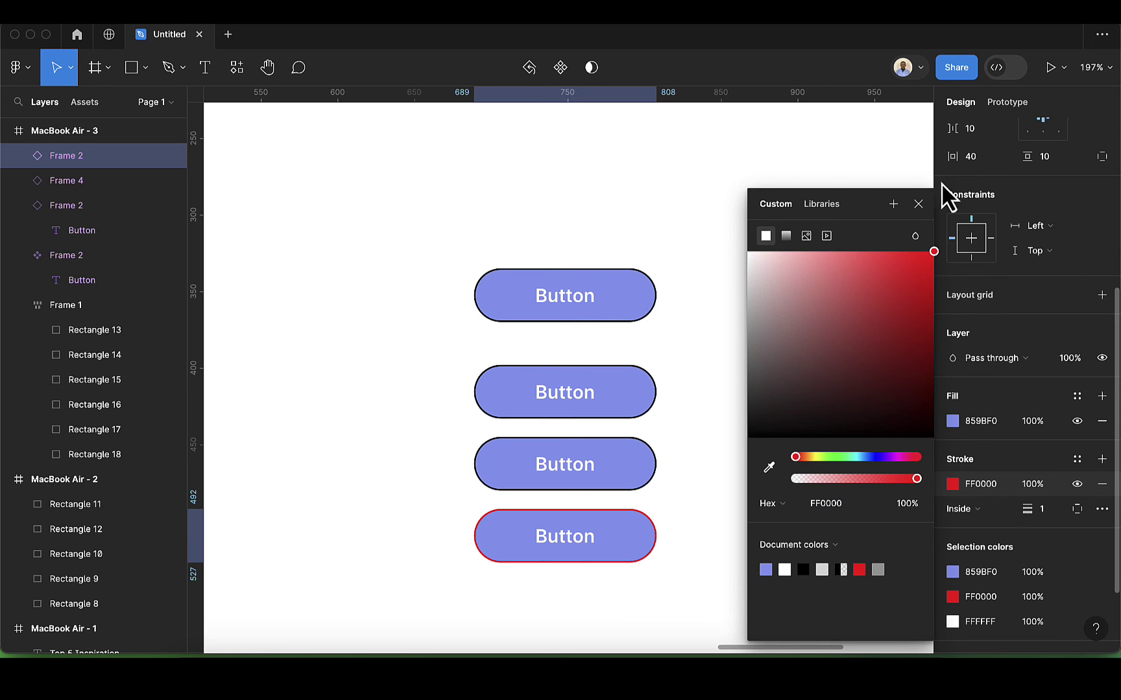
left_click(919, 204)
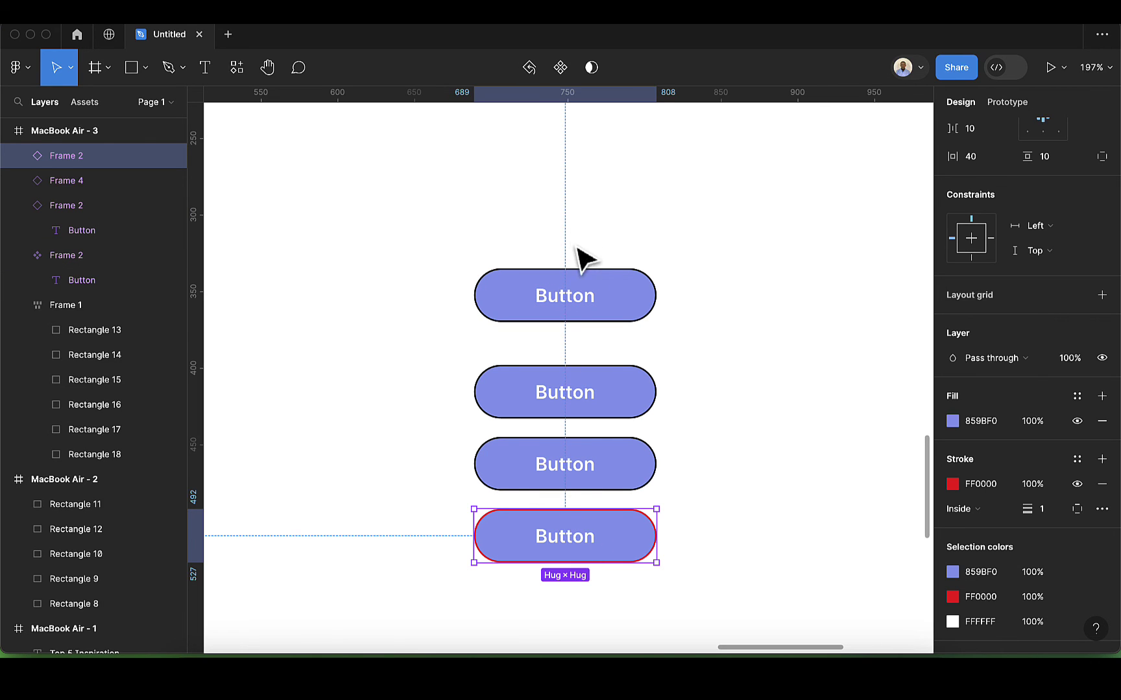
scroll(1038, 428, "up", 5)
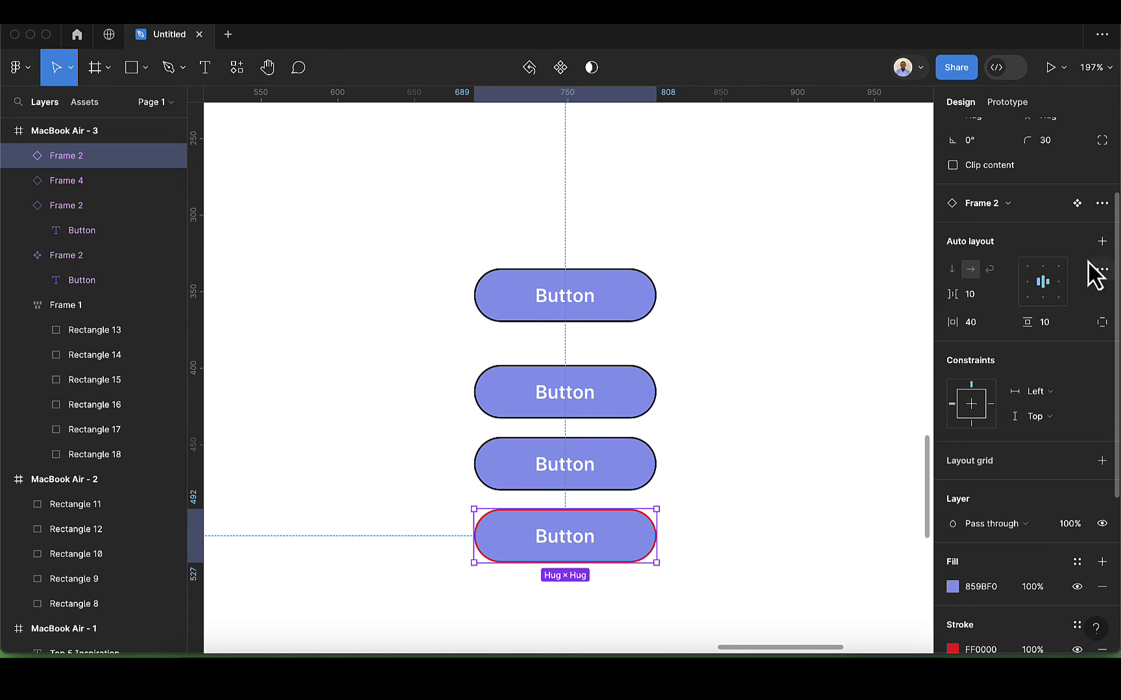
scroll(1071, 279, "up", 3)
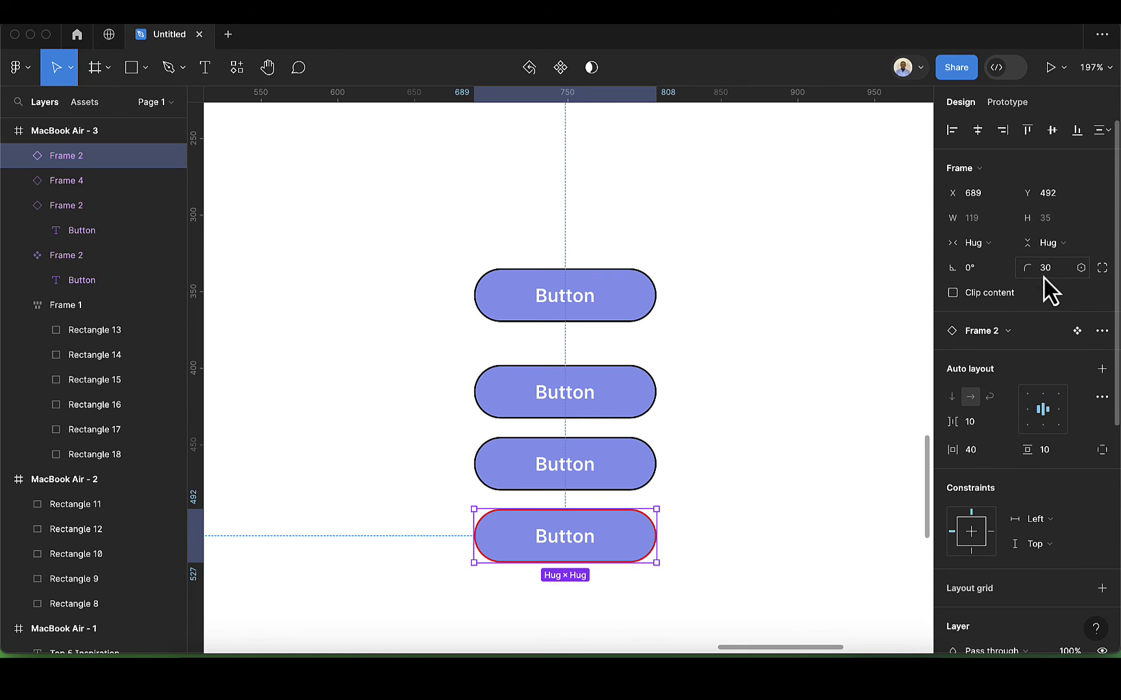
Detach the bottom instance into a plain frame and drag it left to X 530, Y 485.
left_click(1103, 334)
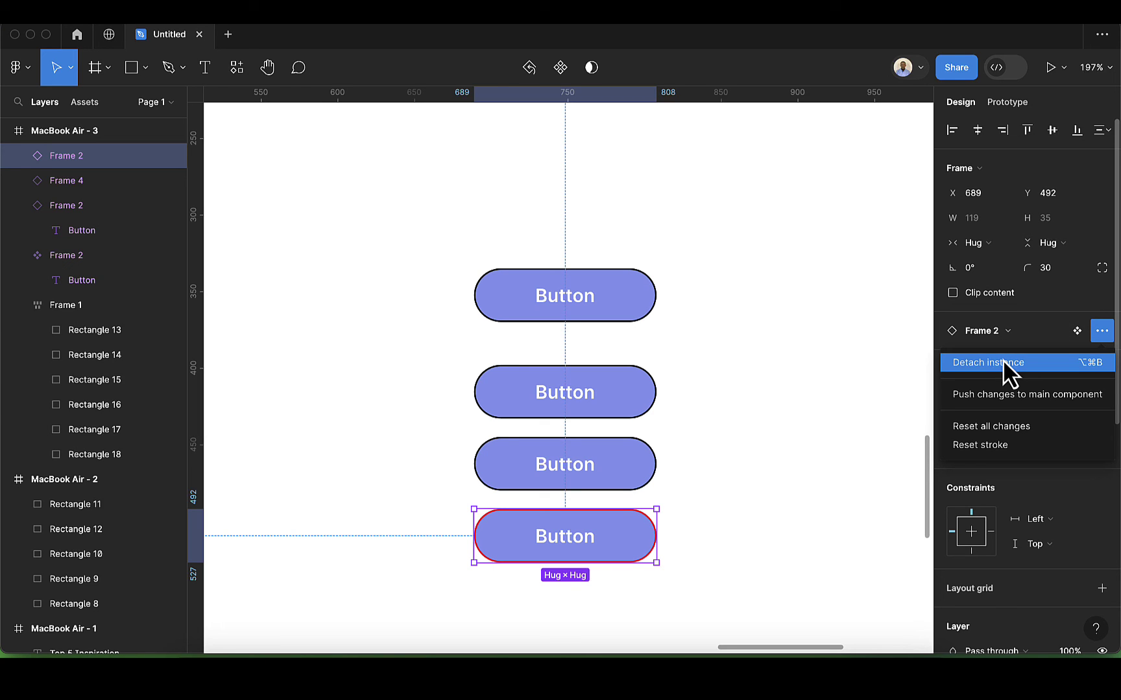
left_click(644, 544)
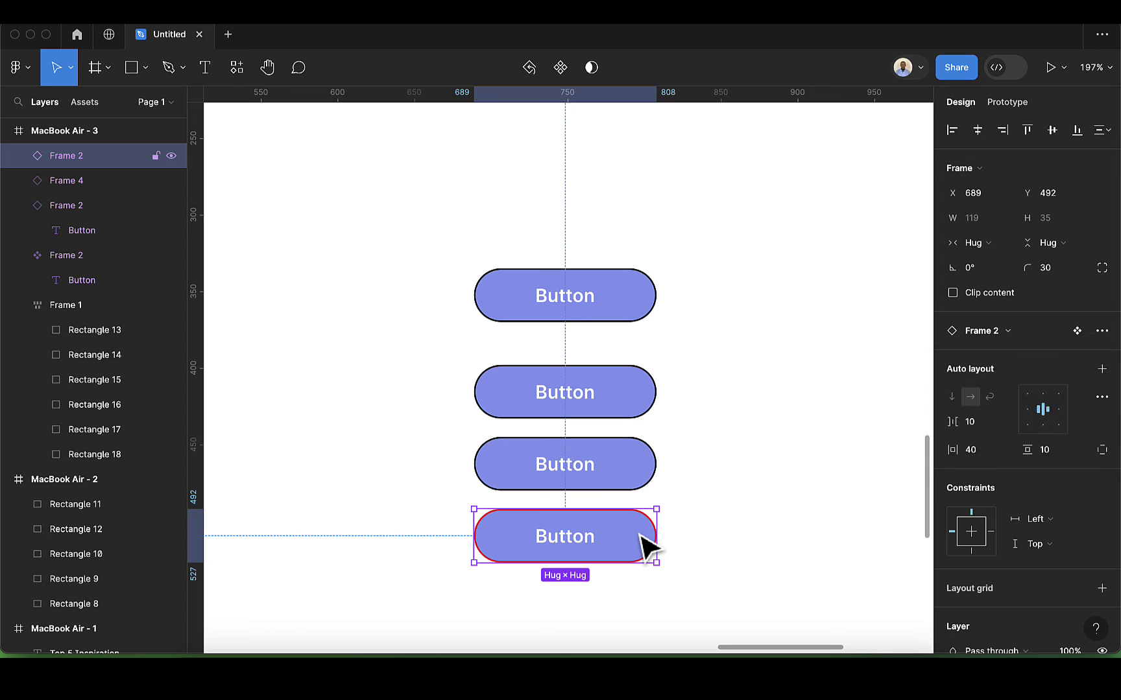
right_click(621, 534)
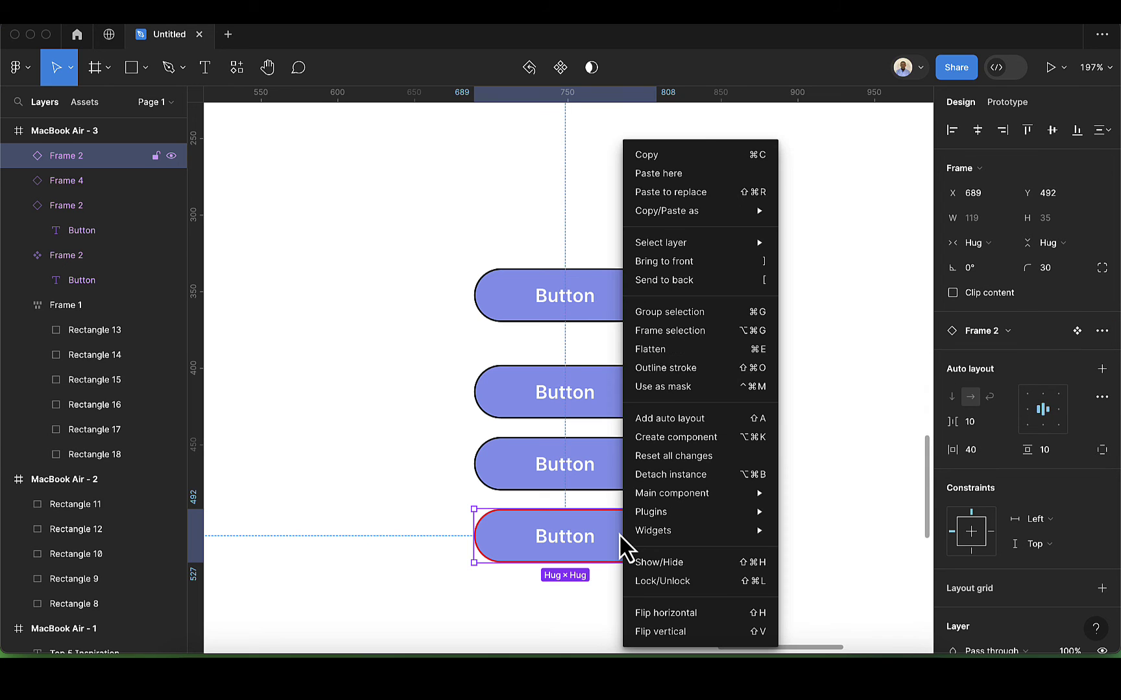
left_click(663, 474)
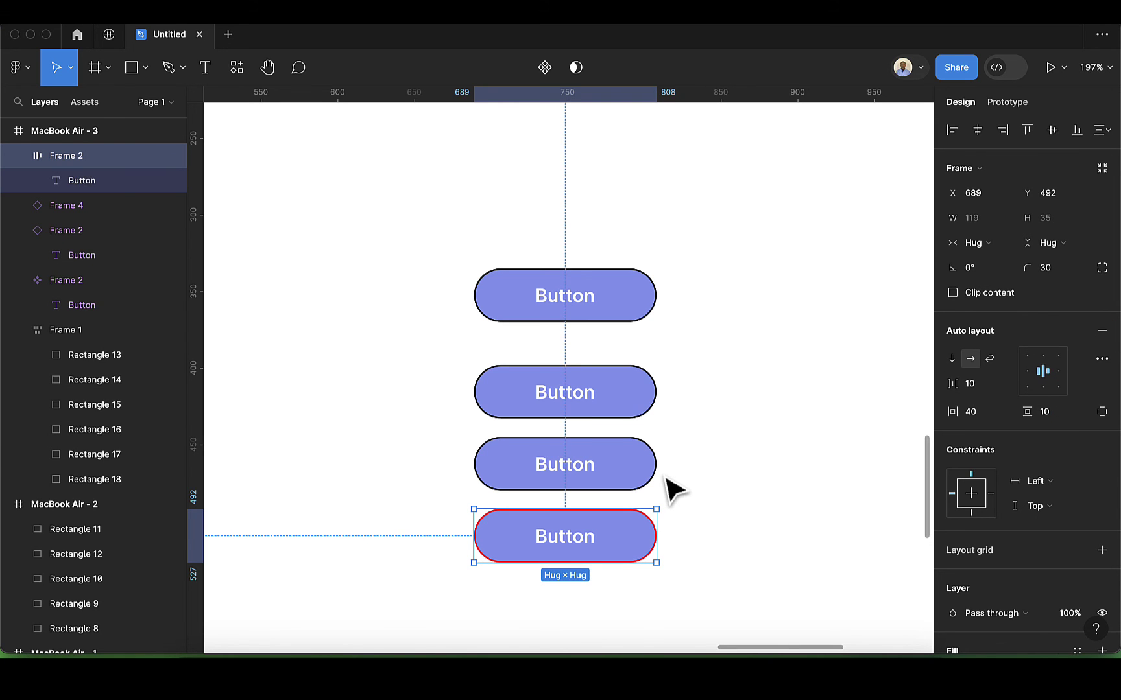
mouse_move(563, 535)
left_mouse_down()
mouse_move(154, 548)
mouse_move(573, 525)
left_mouse_up()
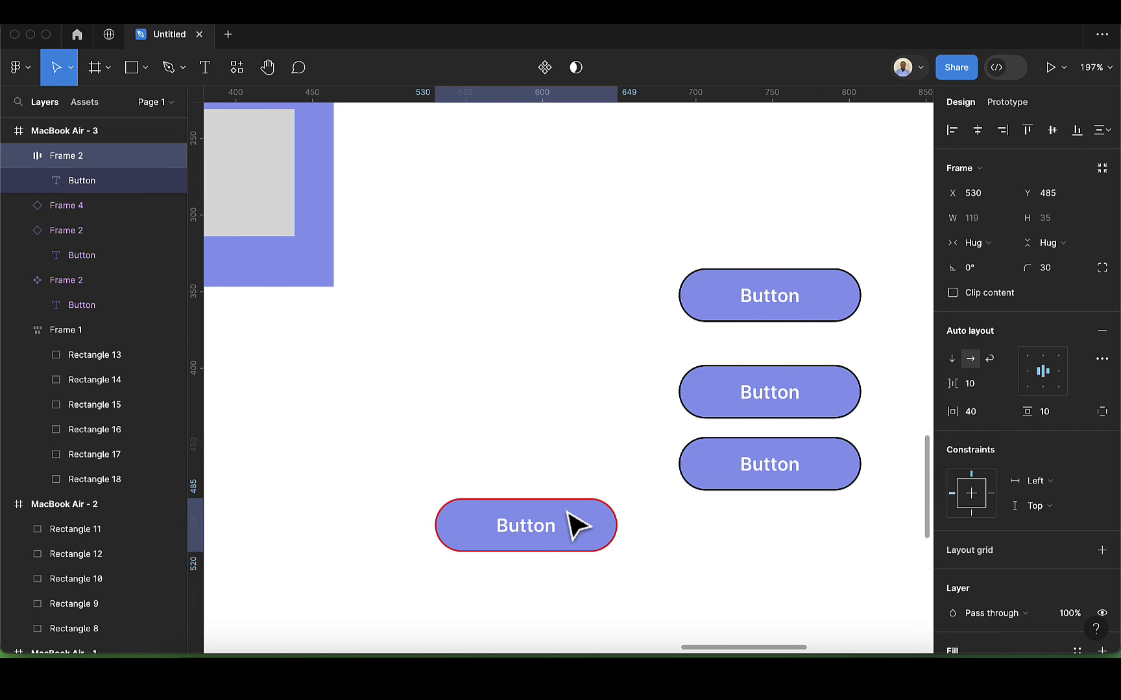